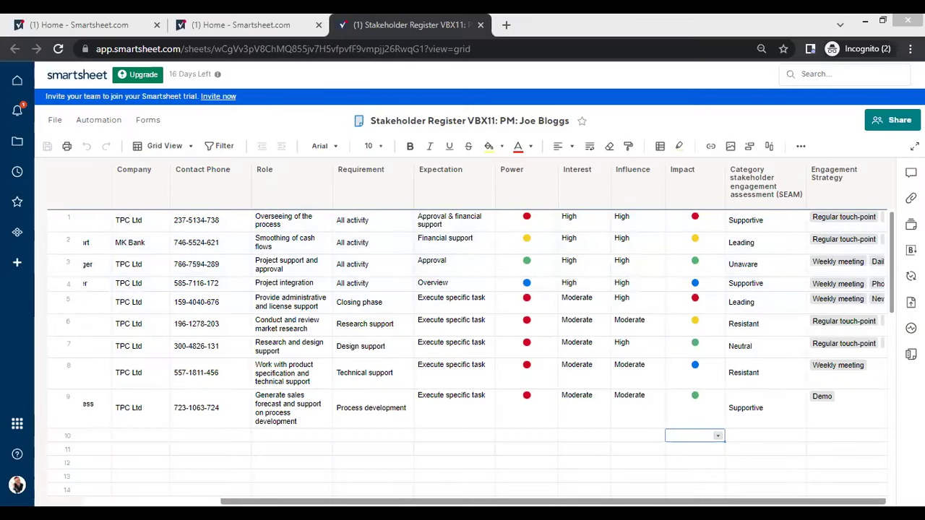
- Scroll left and right across the Stakeholder Register to review its columns from Name through Engagement Strategy
scroll(463, 325, "left", 3)
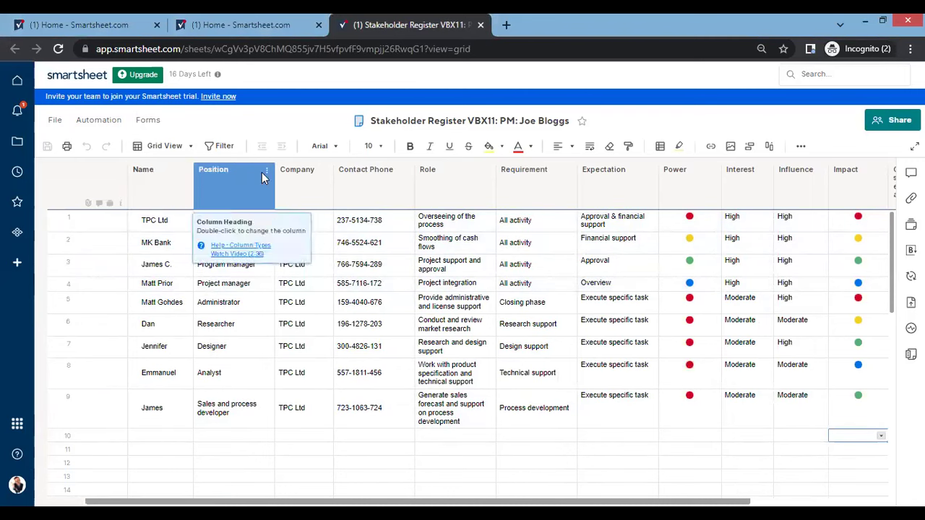
scroll(663, 492, "right", 3)
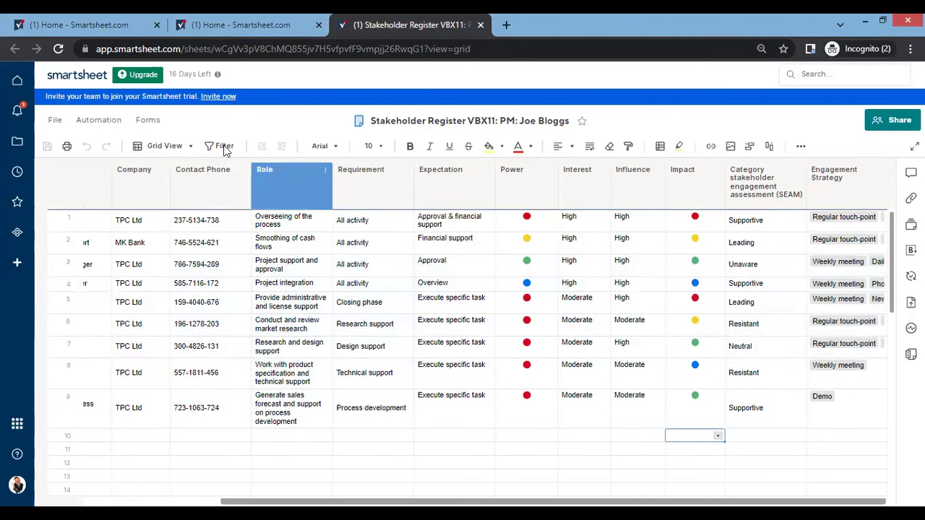
- Save the register as a new sheet titled 'Enhanced Stakeholder Register - Plan Example'
left_click(56, 121)
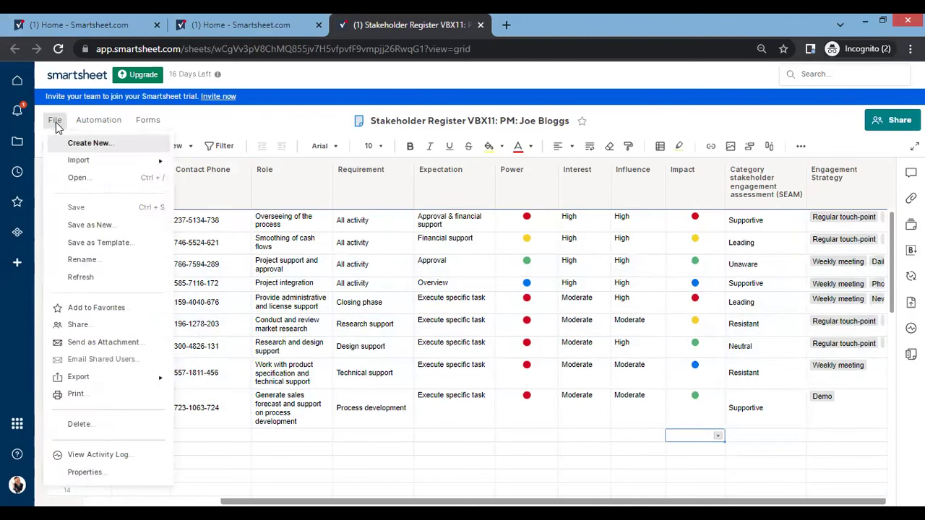
left_click(102, 226)
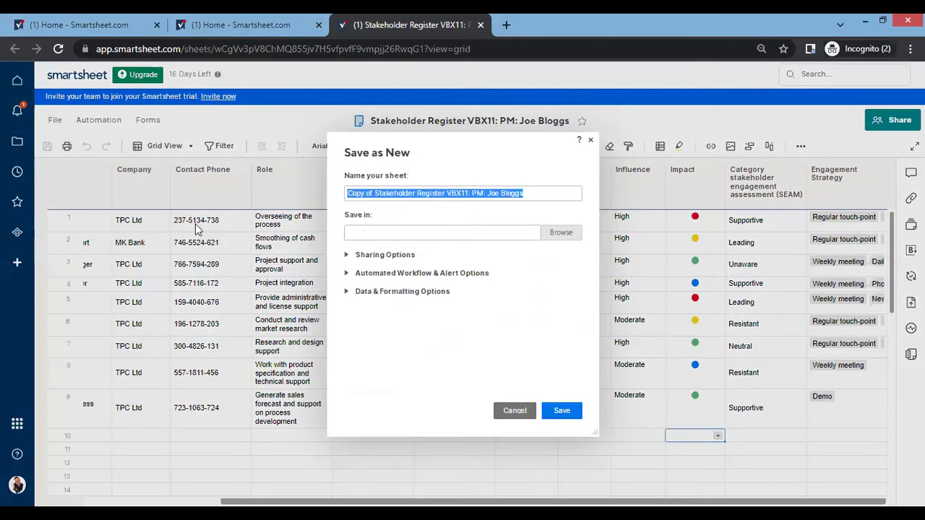
type("E")
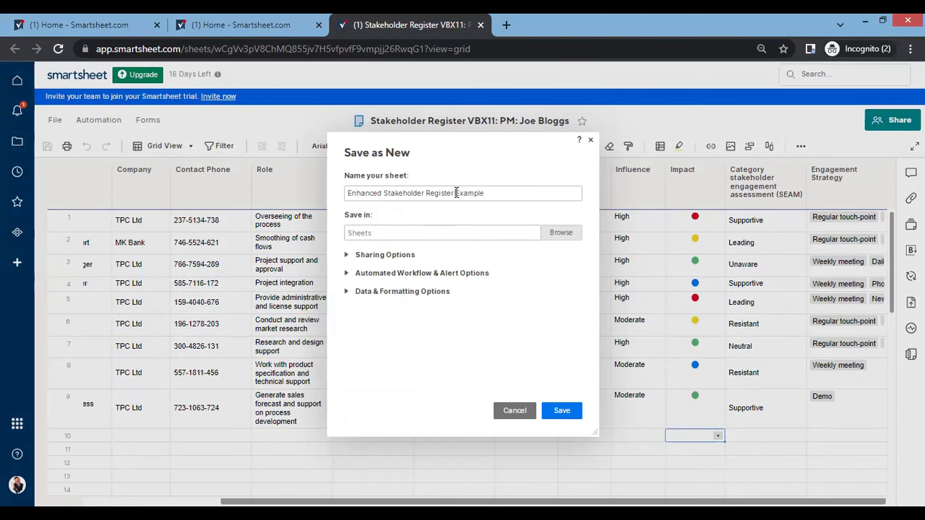
type("- Plan")
left_click(561, 411)
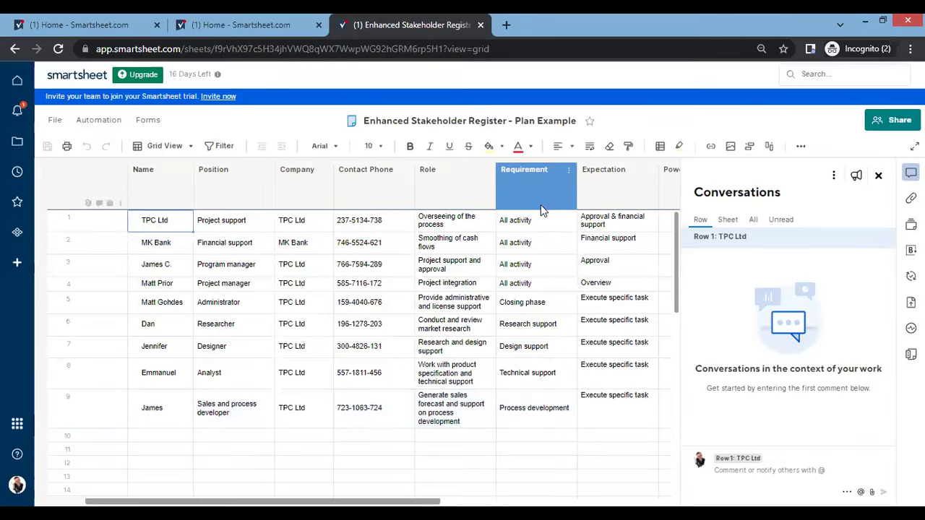
- Scroll across the copied sheet's columns to check the nine stakeholder rows came over
scroll(451, 440, "right", 5)
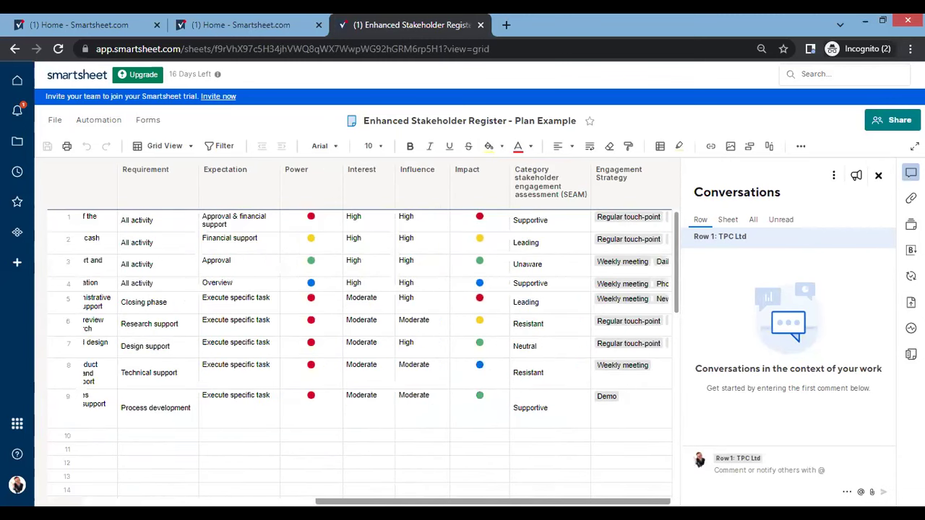
scroll(361, 325, "left", 5)
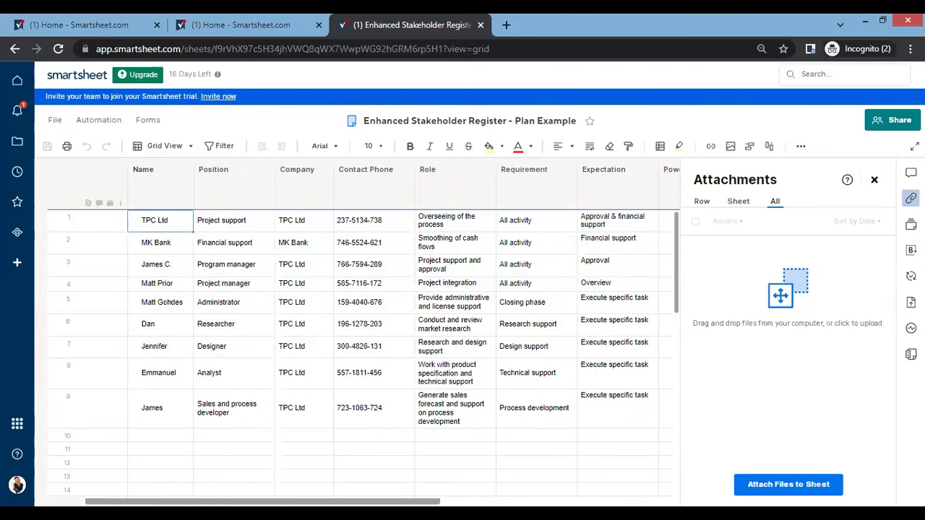
- Select the TPC Ltd row and rows 1–2, then reopen the attachments panel for the whole sheet
left_click(203, 229)
left_click(142, 229)
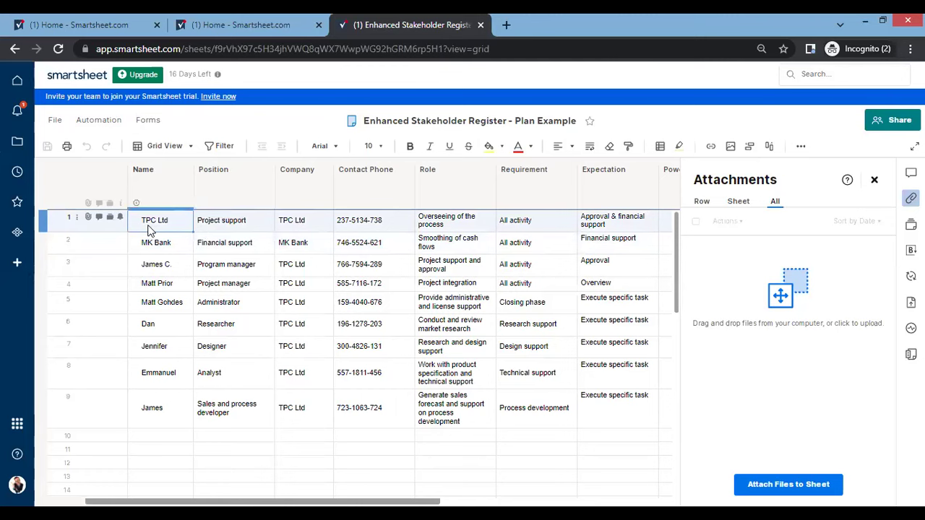
left_click(41, 221)
left_click_drag(41, 221, 698, 233)
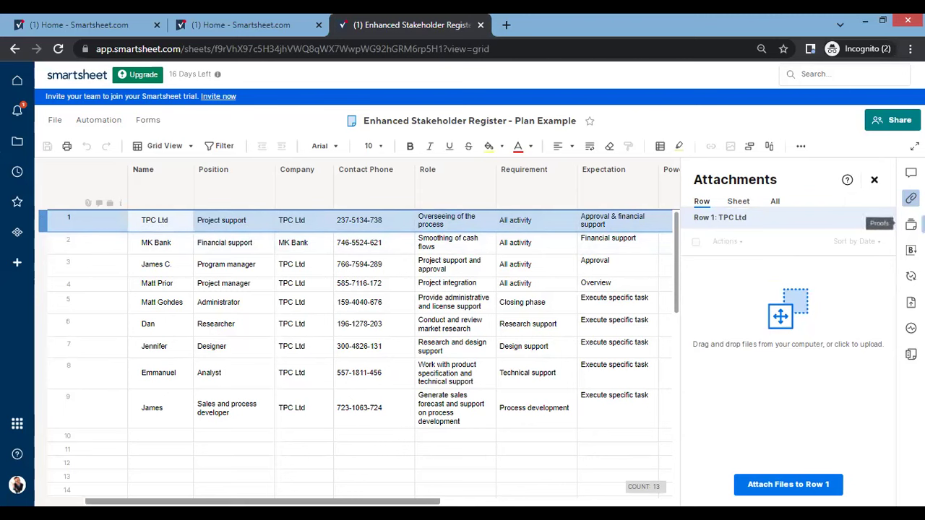
left_click(910, 197)
left_click(911, 197)
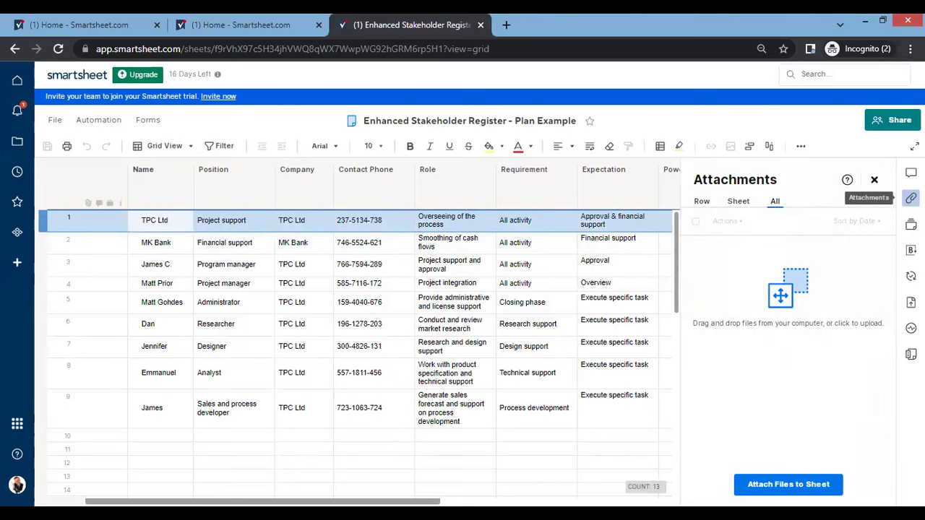
- Upload the 5backpacks_Work breakdown structure310814 PDF from Downloads as a sheet attachment
left_click(779, 490)
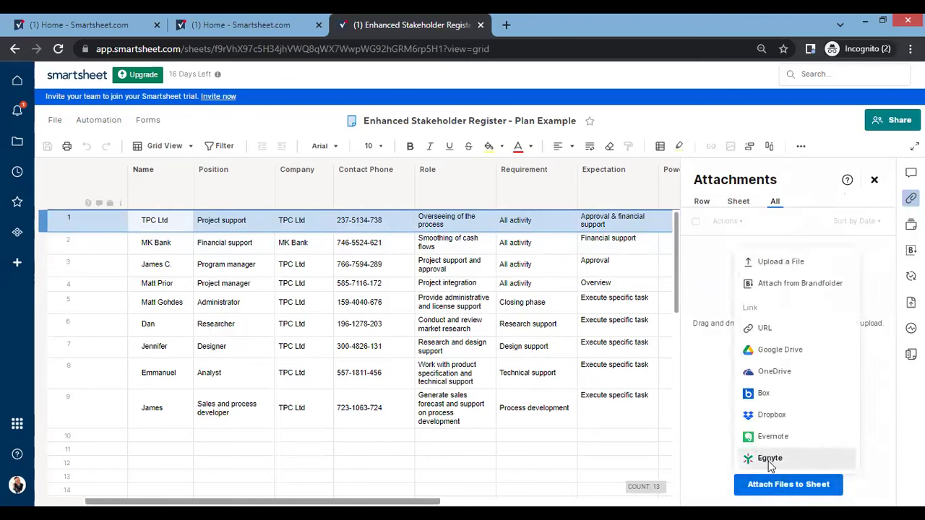
left_click(768, 265)
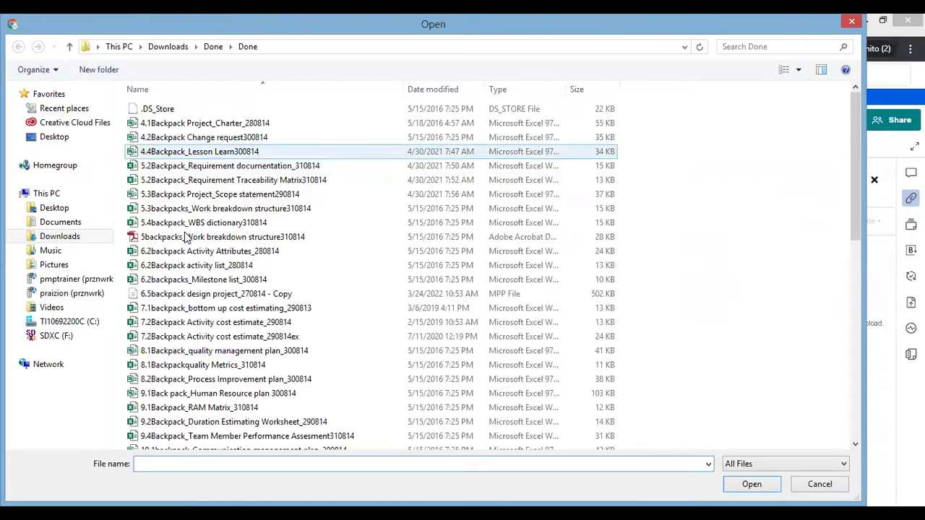
left_click(186, 237)
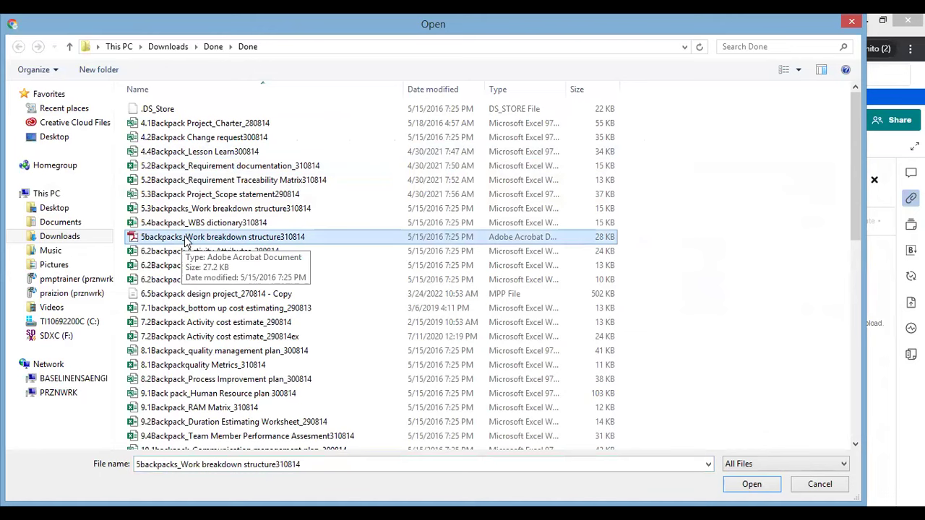
double_click(186, 238)
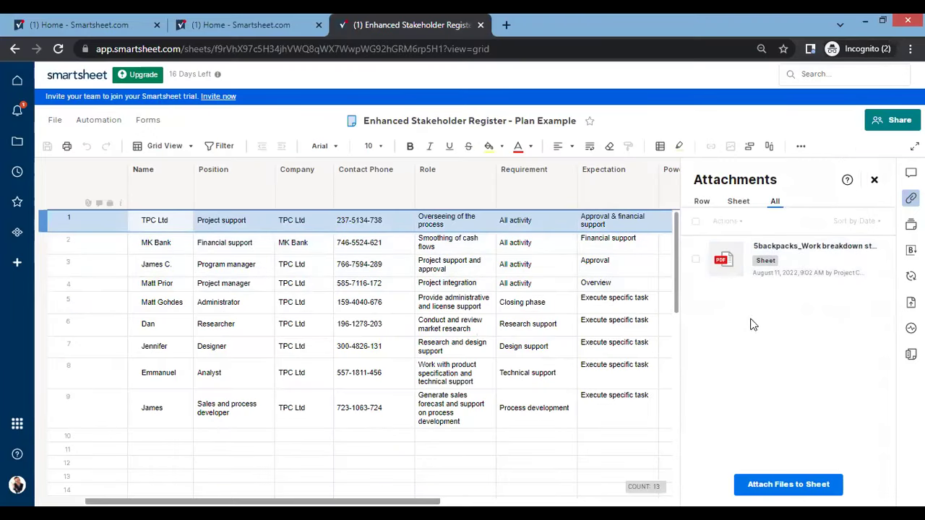
left_click(151, 244)
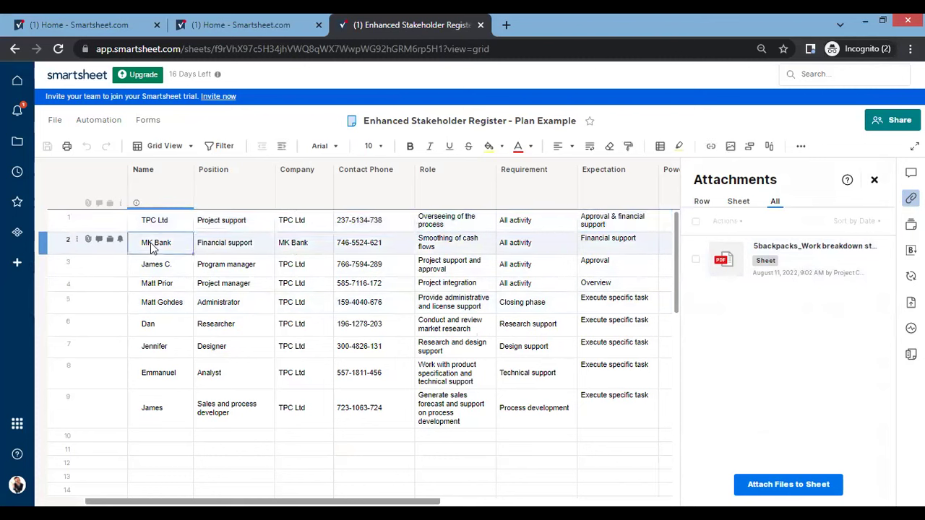
left_click(152, 265)
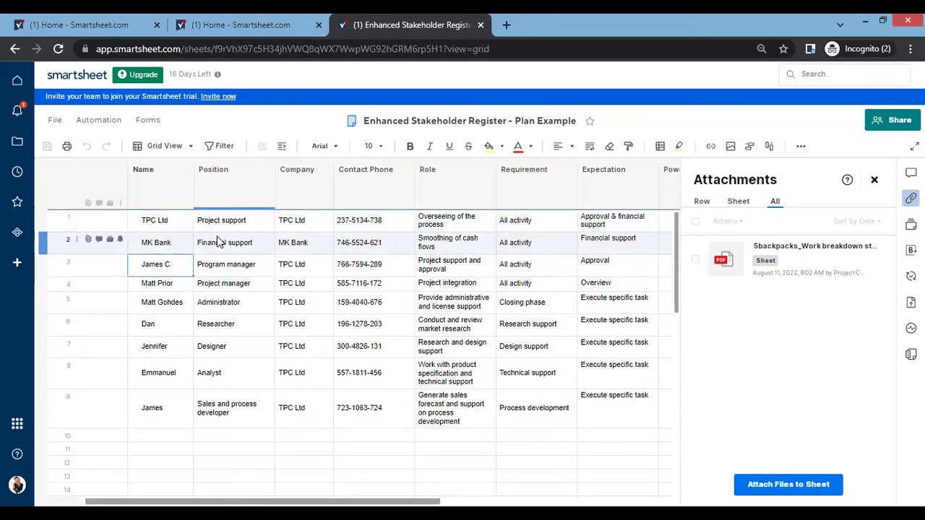
left_click(703, 203)
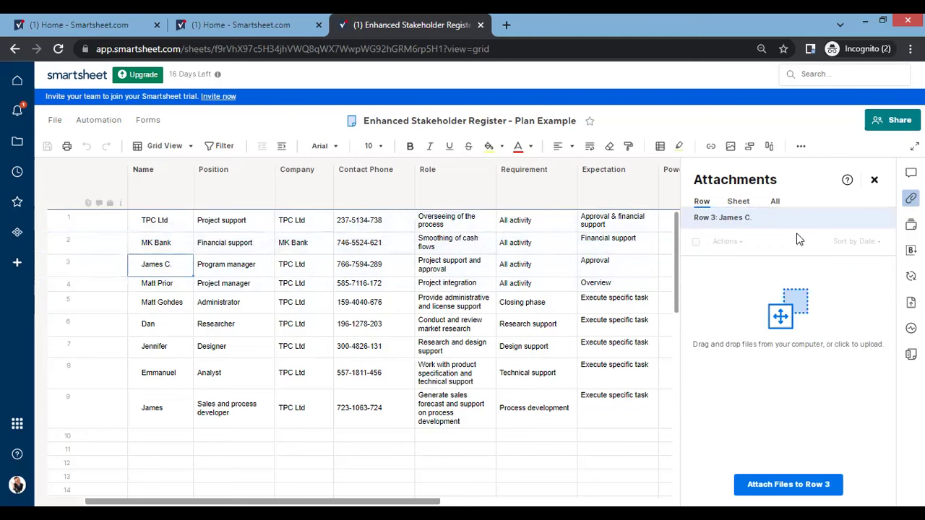
left_click(180, 244)
left_click(180, 223)
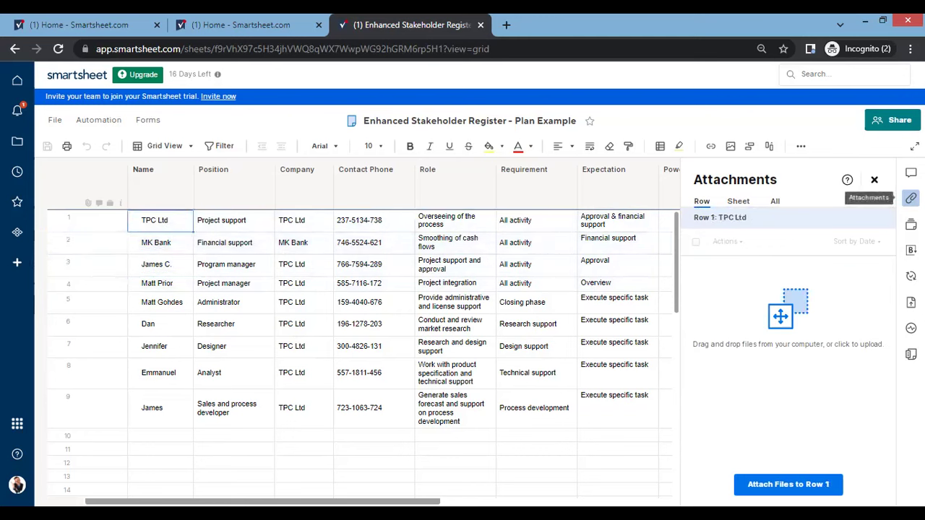
left_click(911, 198)
left_click(910, 198)
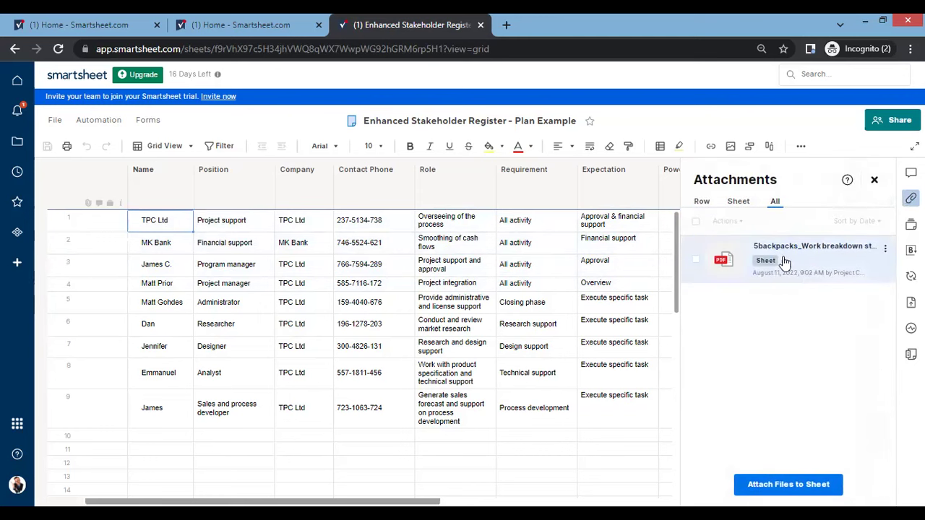
left_click(697, 261)
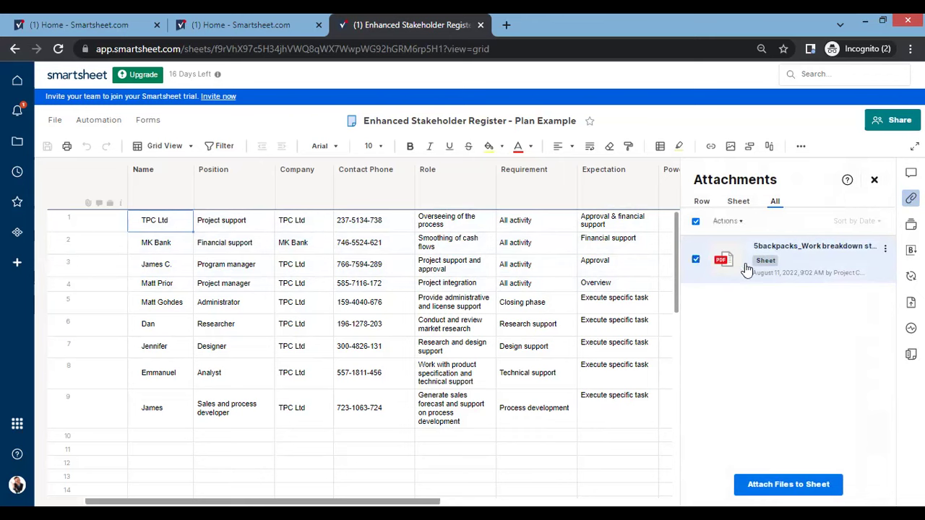
left_click(727, 223)
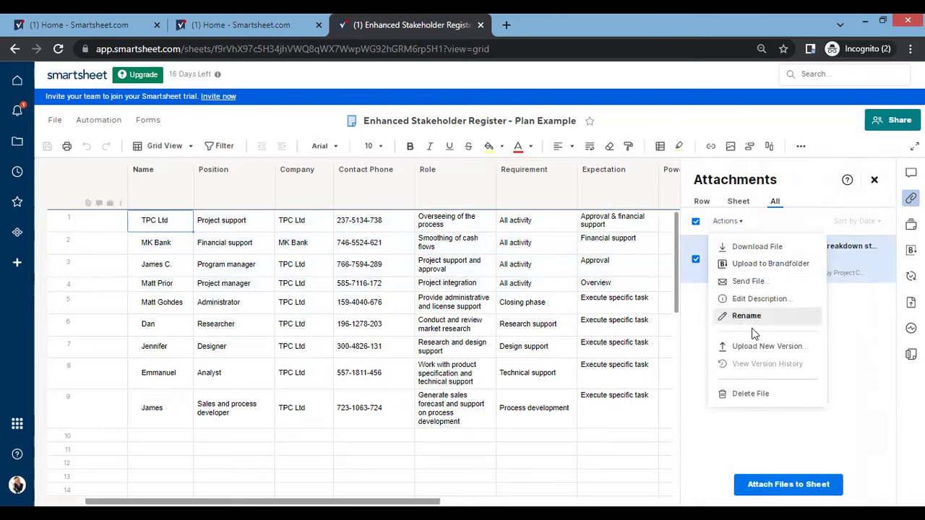
left_click(857, 318)
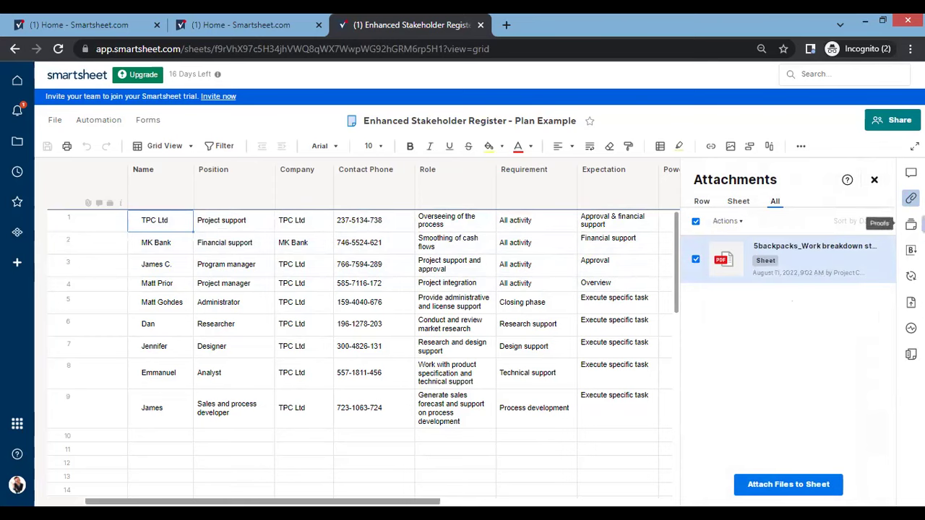
- View and close the Proofs panel for the TPC Ltd row, then select the Name column
left_click(911, 224)
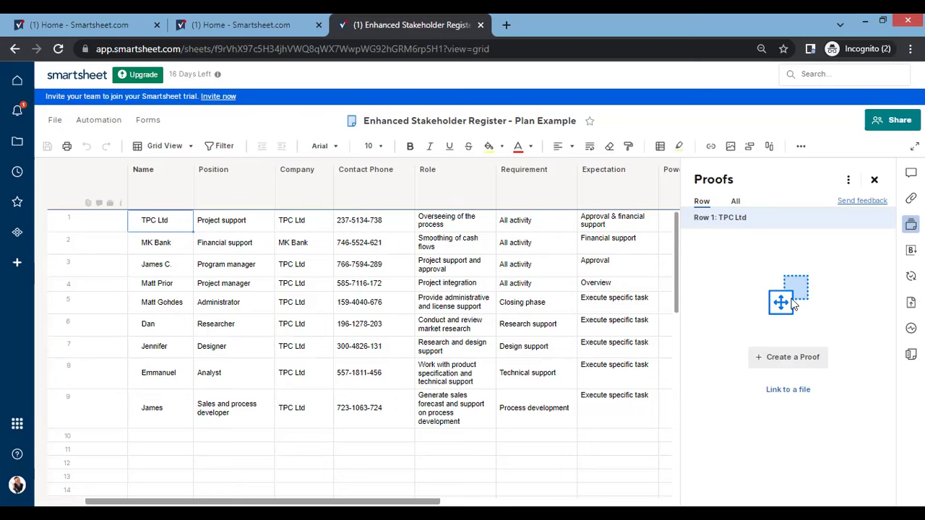
left_click(877, 181)
left_click(179, 208)
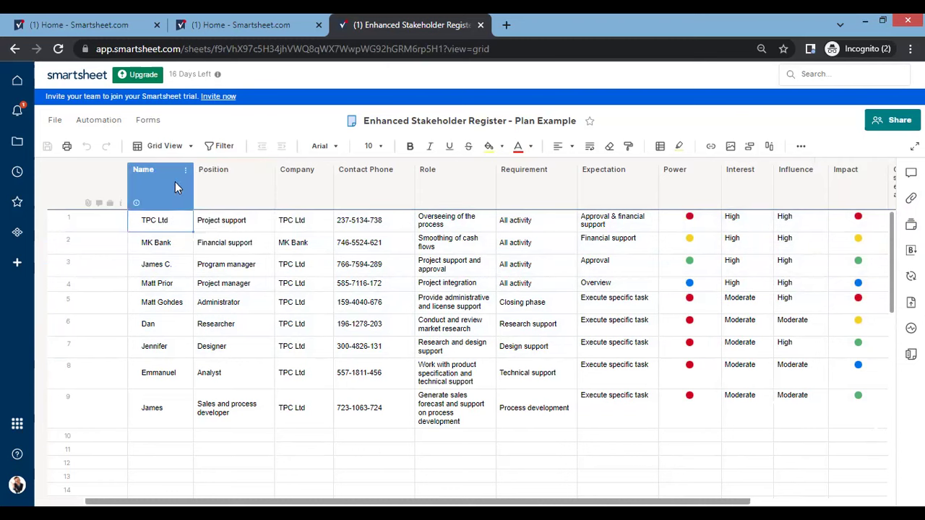
- Insert a Contact list column right of Position and start naming it Stakeholder Info
left_click(216, 189)
right_click(240, 203)
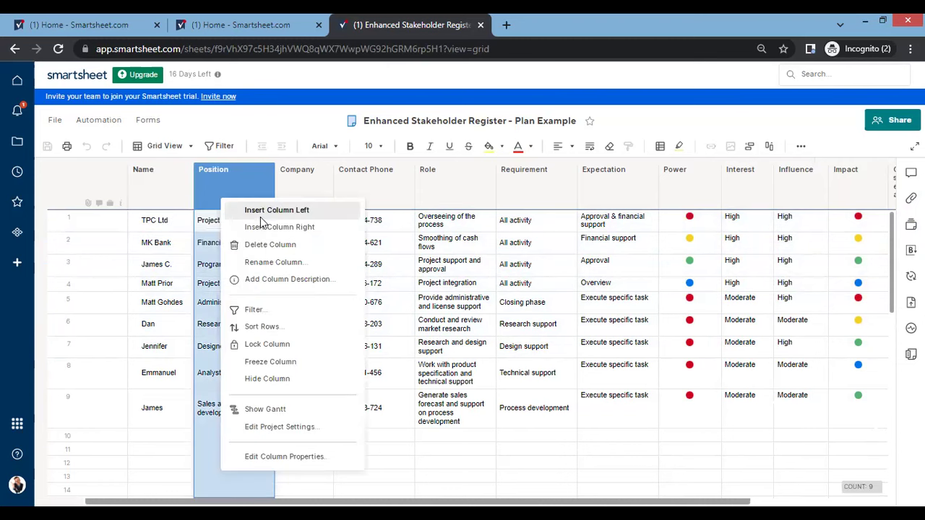
left_click(282, 226)
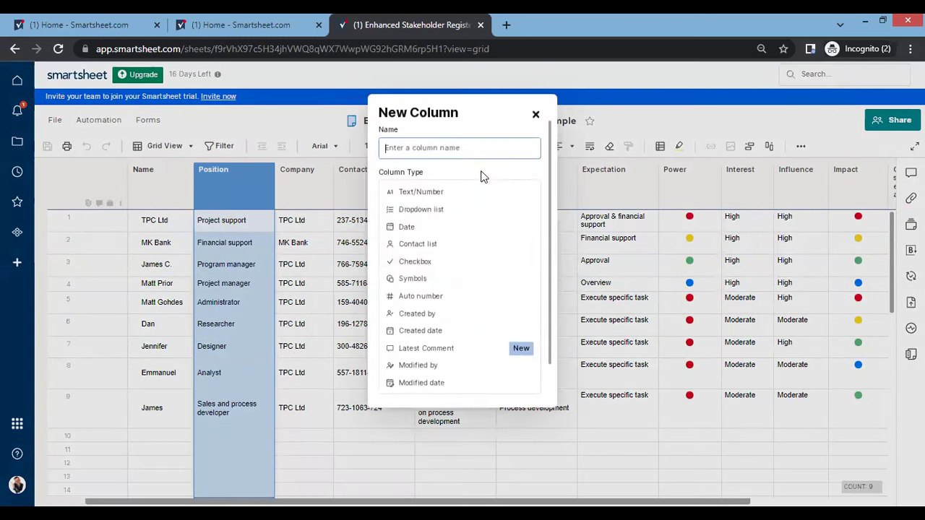
left_click(444, 243)
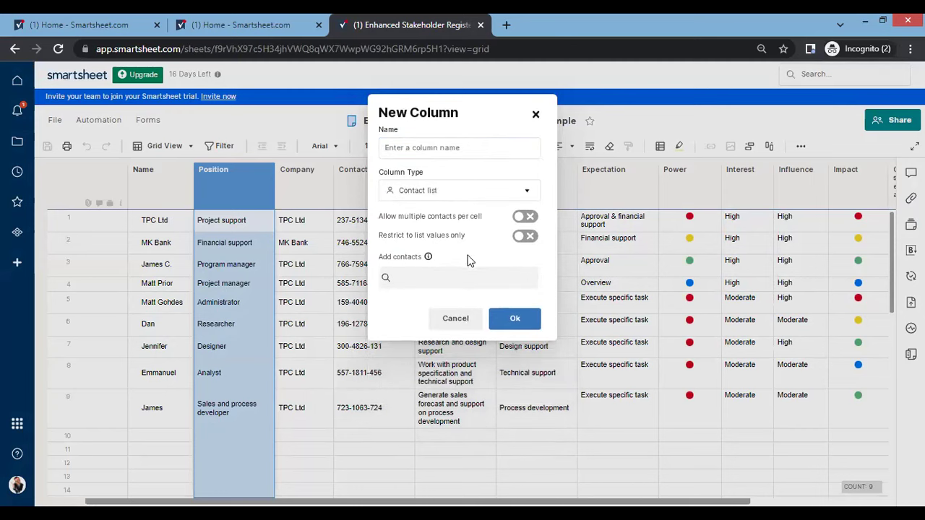
left_click(434, 147)
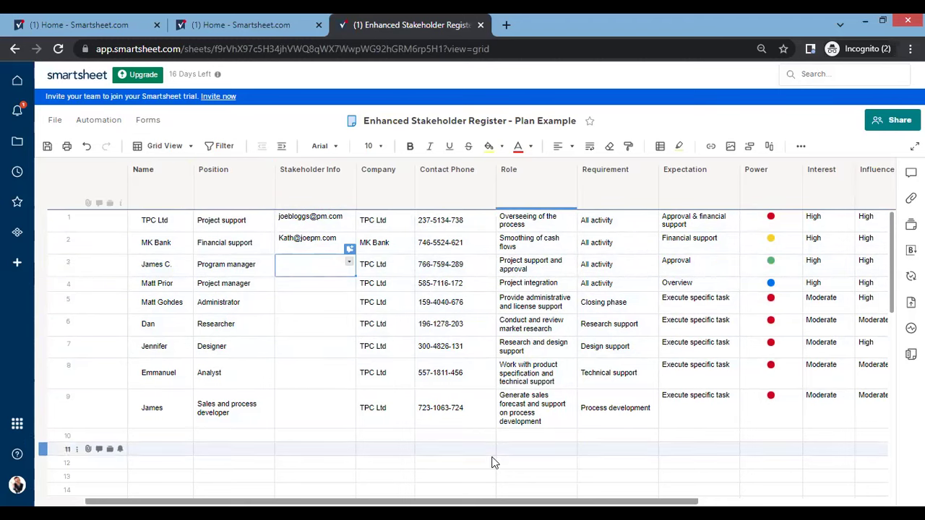
- Make Power a Text/Number column and rename the columns Power (1-5) and Interest (1-5)
scroll(650, 239, "right", 5)
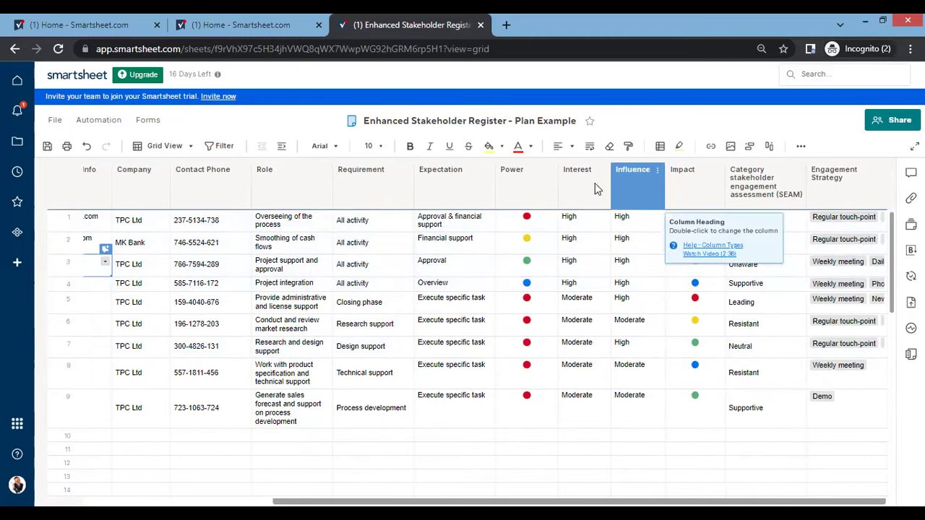
left_click(536, 191)
double_click(536, 191)
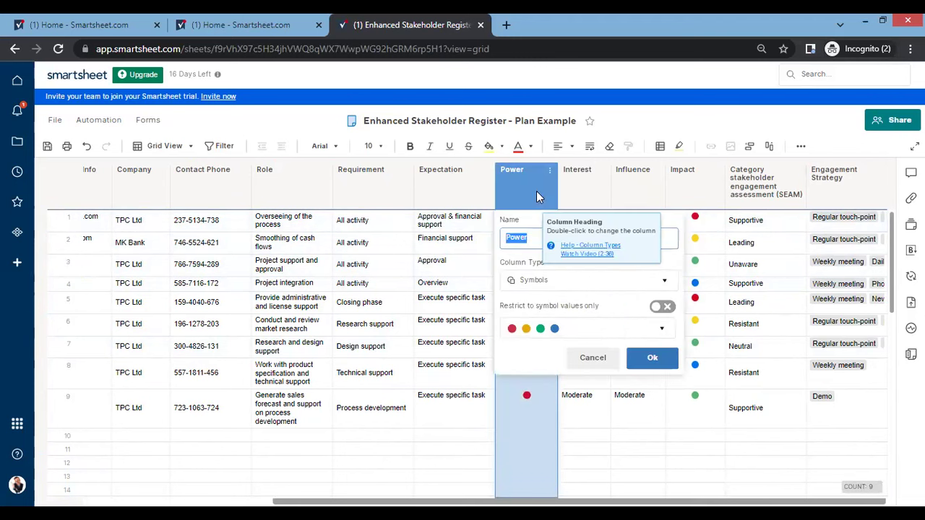
left_click(529, 281)
left_click(528, 284)
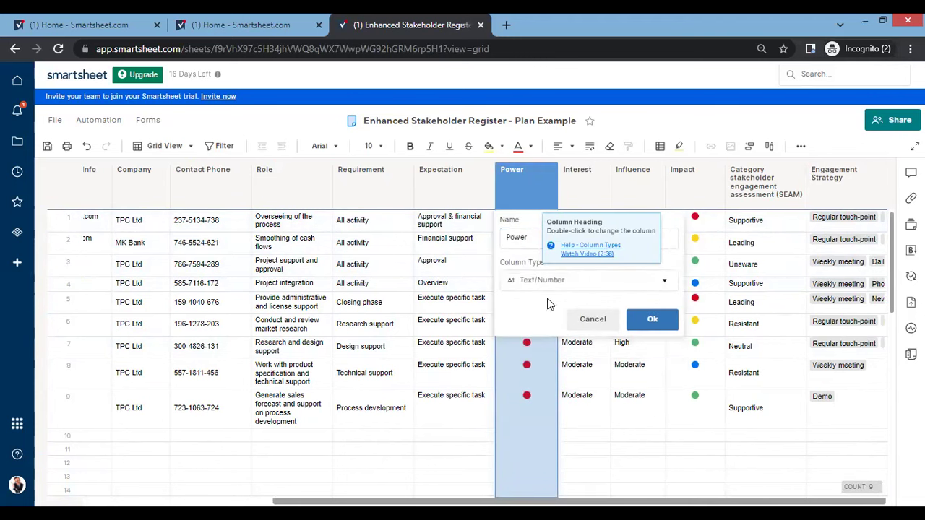
left_click(642, 320)
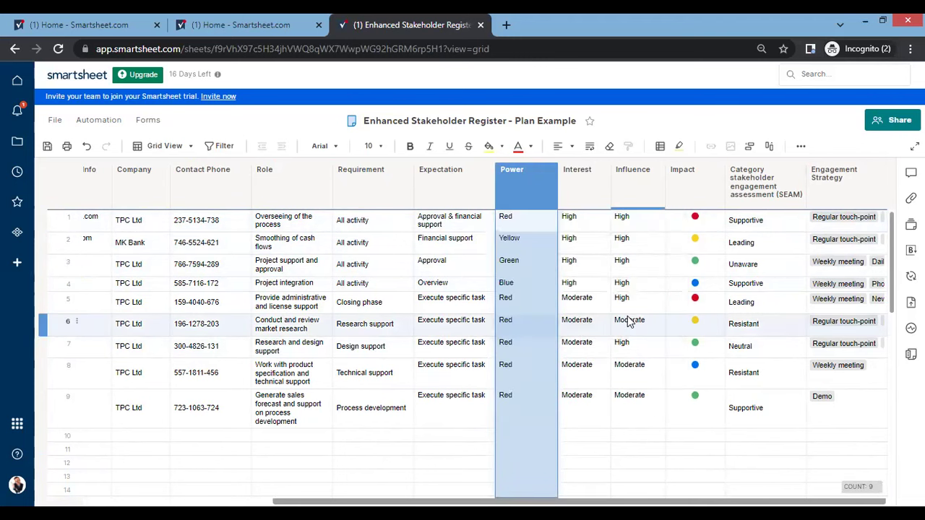
left_click(578, 454)
double_click(522, 175)
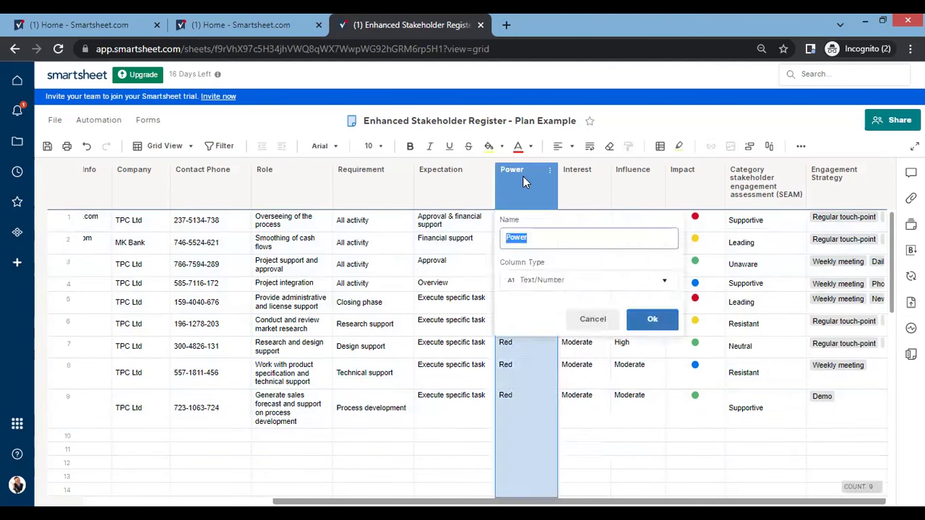
left_click(546, 242)
type("(1-5)")
key("Return")
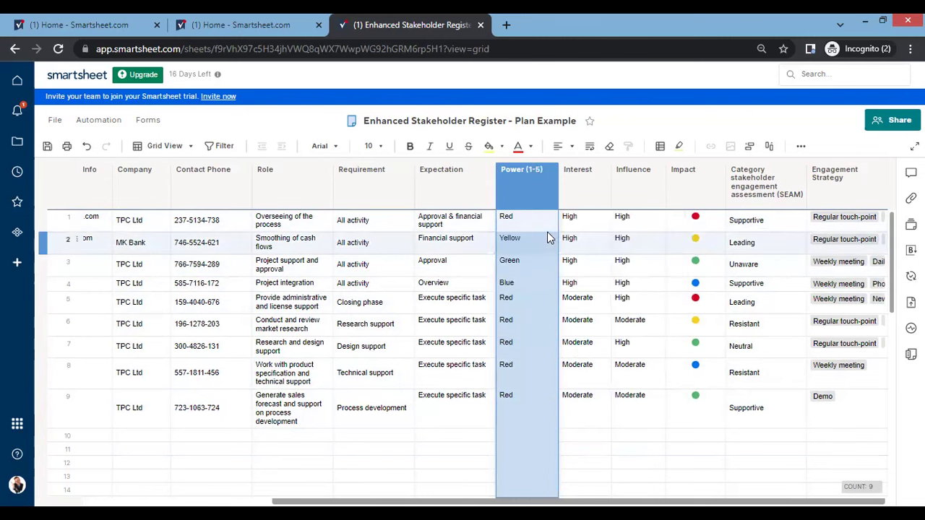
double_click(575, 184)
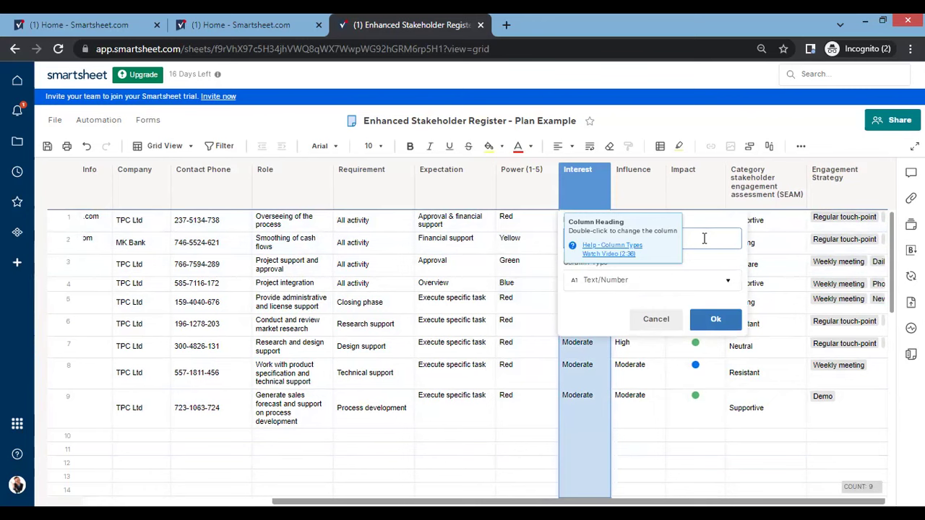
key("Return")
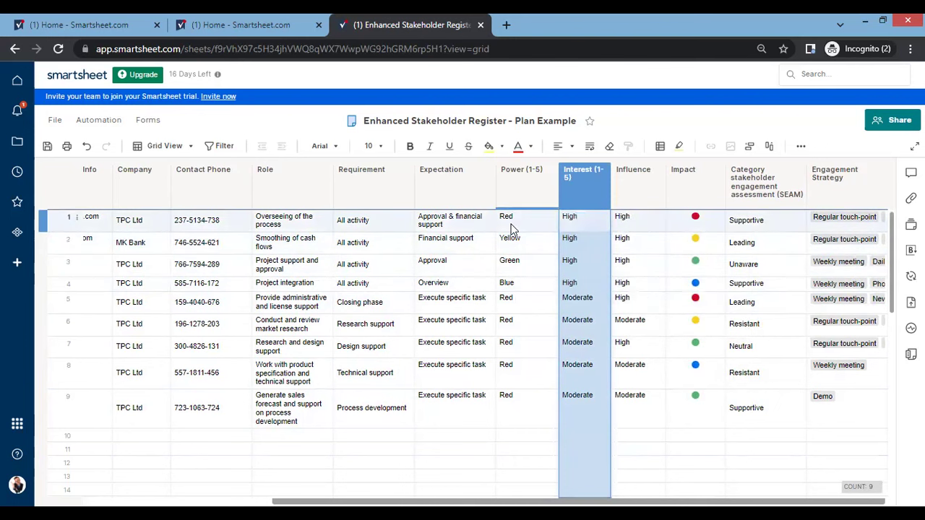
- Enter power ratings down the nine rows: 1, 3, 4, 2, 5, 2, 4, 3, 1
key("Left")
type("1")
key("Return")
type("3")
key("Return")
type("4")
key("Return")
type("2 5")
key("Return")
type("2")
key("Return")
type("4")
key("Return")
type("3")
- Enter interest ratings down the Interest (1-5) column: 3, 2, 1, 4, 3, 5, 3, 2
key("Return")
type("1")
key("Return")
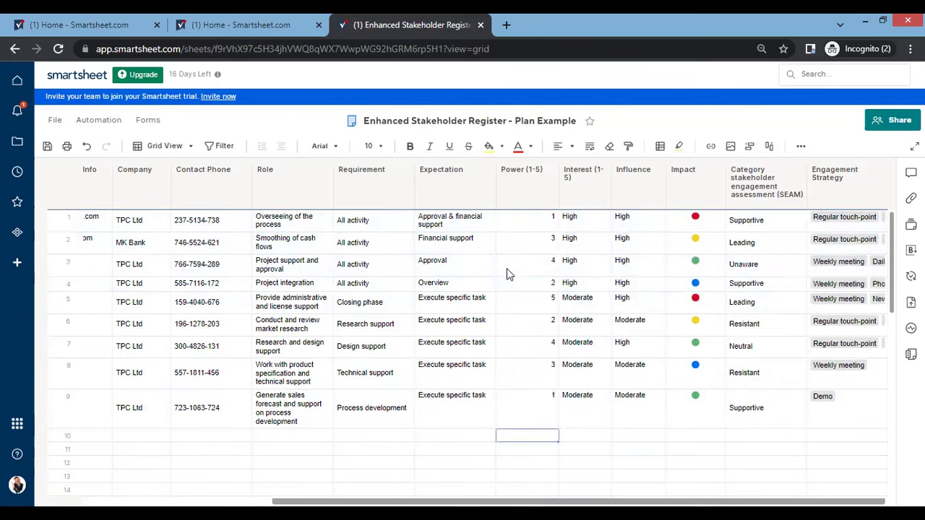
left_click(575, 221)
type("3")
key("Return")
type("2")
key("Return")
type("1")
key("Return")
type("4")
key("Return")
key("Return")
type("3")
key("Return")
type("5")
key("Return")
type("3")
key("Return")
type("2")
key("Return")
- Add a Stakeholder Score column beside Influence and move it to just after Interest (1-5)
right_click(635, 172)
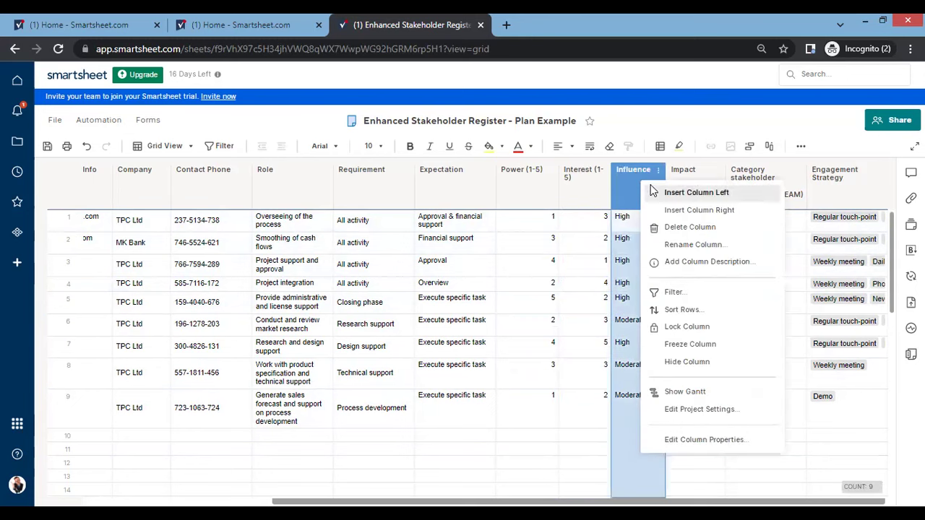
left_click(683, 210)
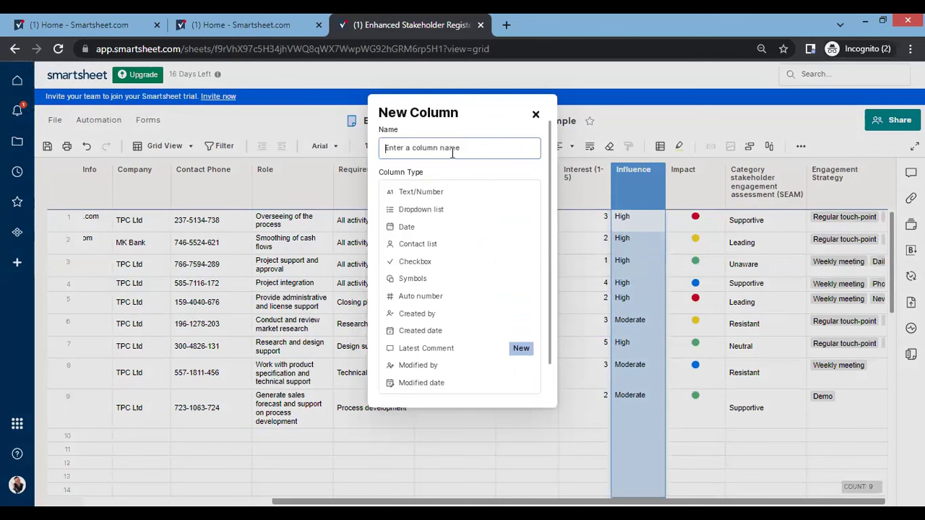
type("Stakeholder Score")
key("Return")
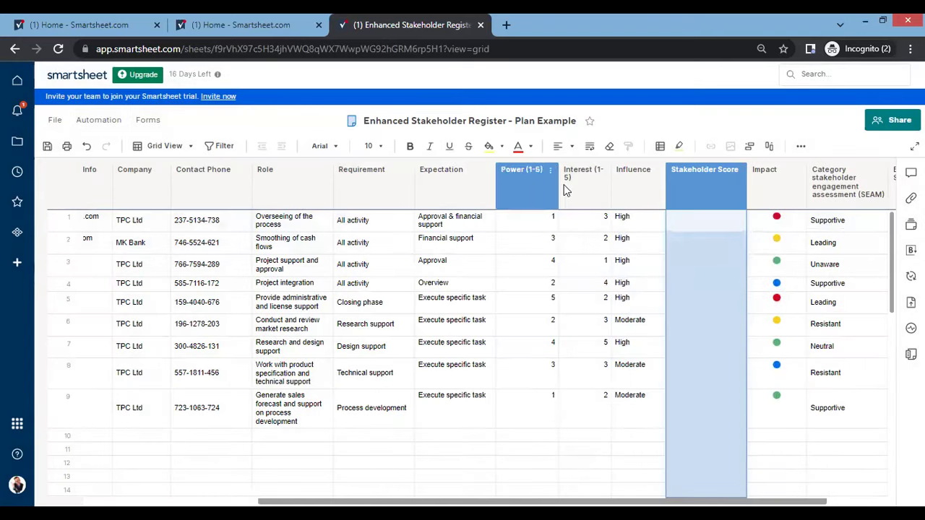
left_click(686, 227)
left_click_drag(692, 190, 619, 189)
- Enter row 1's score formula multiplying its Power (1-5) and Interest (1-5) ratings
left_click(639, 220)
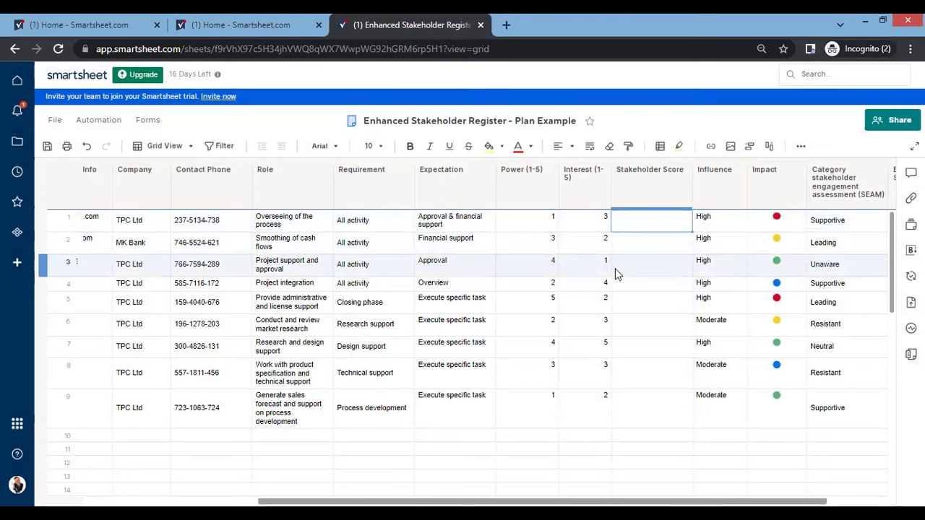
type("=")
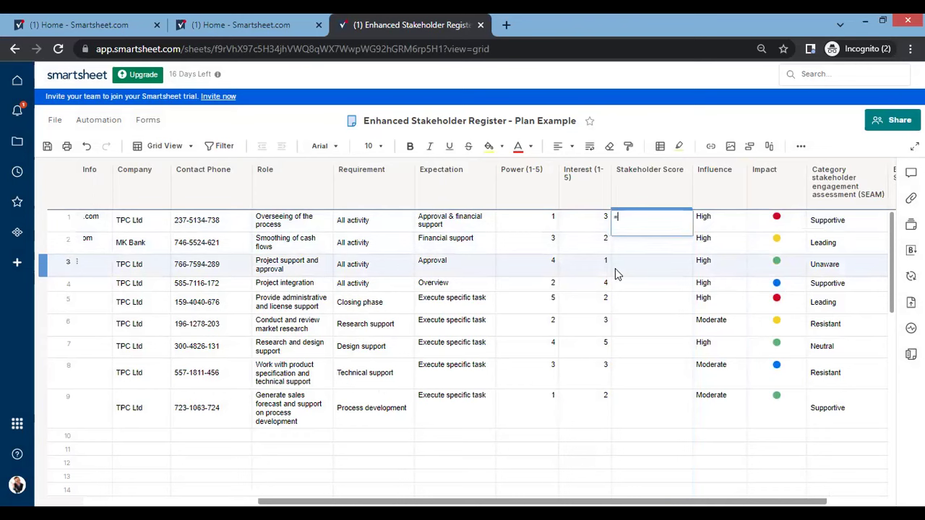
left_click(528, 218)
type("*")
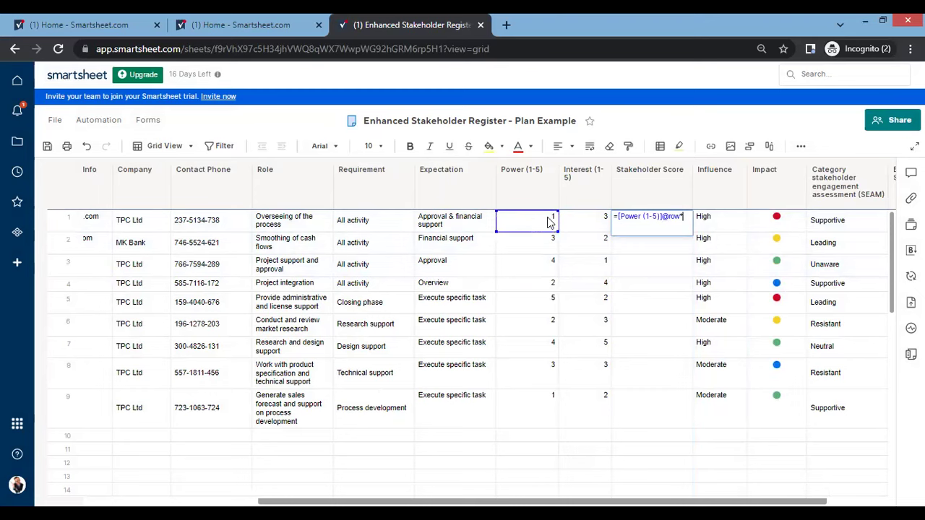
left_click(586, 222)
key("Return")
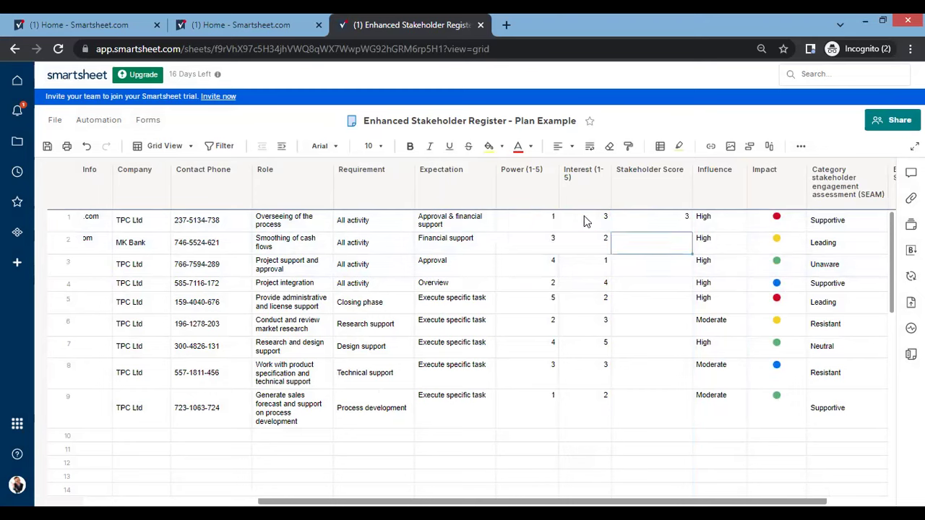
- Rename the column Stakeholder Score (1 - 25) and fill the formula down to row 9
double_click(653, 185)
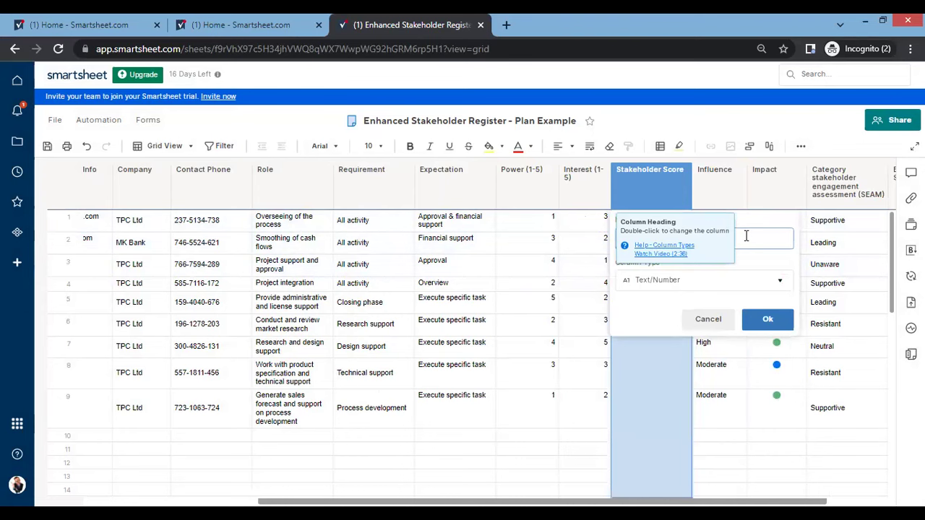
key("Return")
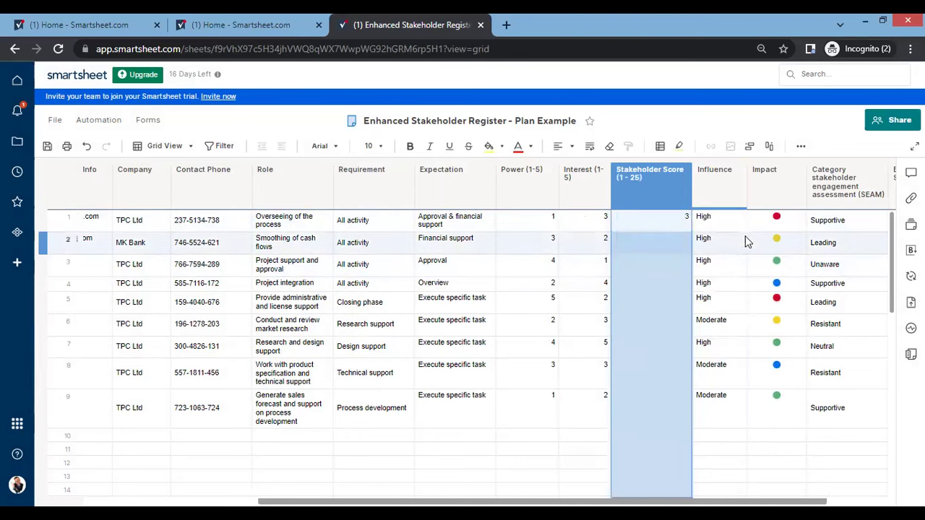
left_click(653, 224)
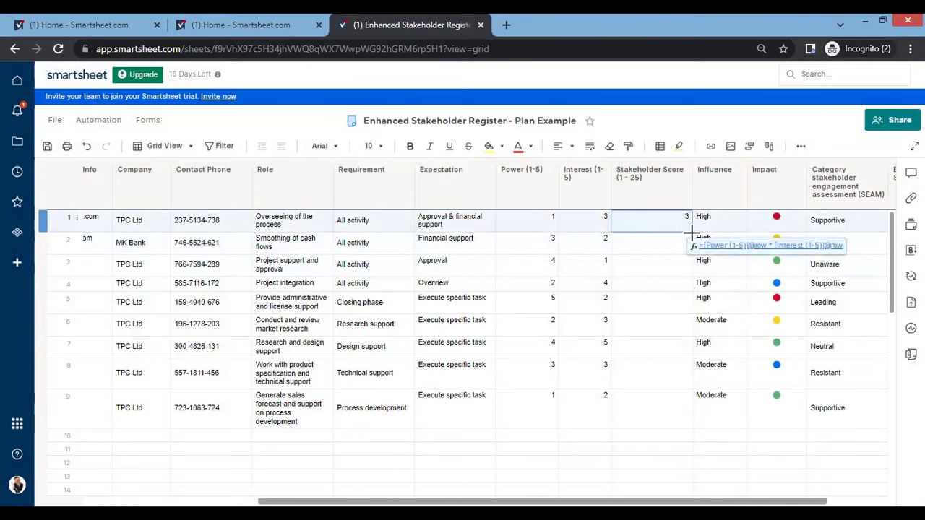
left_click_drag(692, 233, 682, 413)
left_click(681, 449)
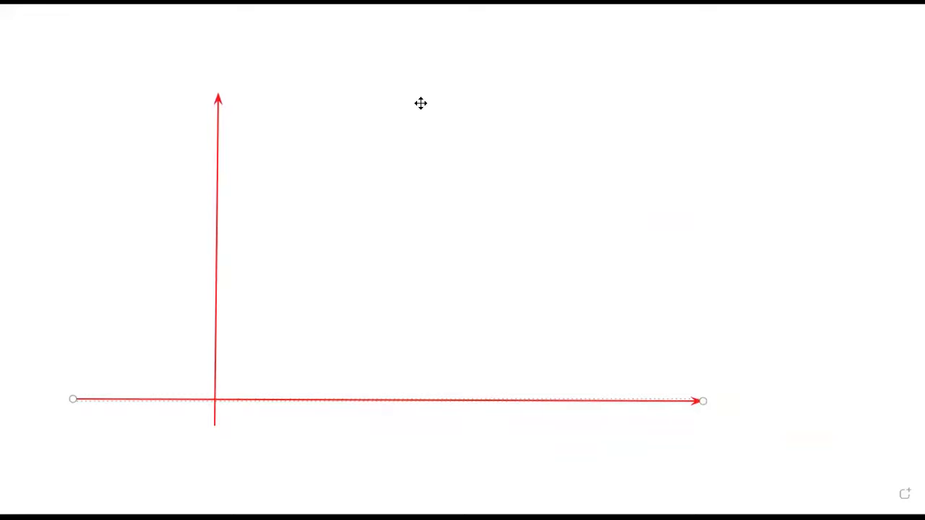
- Draw a green filled square in the lower-left corner where the two red axes meet
left_click(421, 103)
left_click_drag(217, 265, 348, 396)
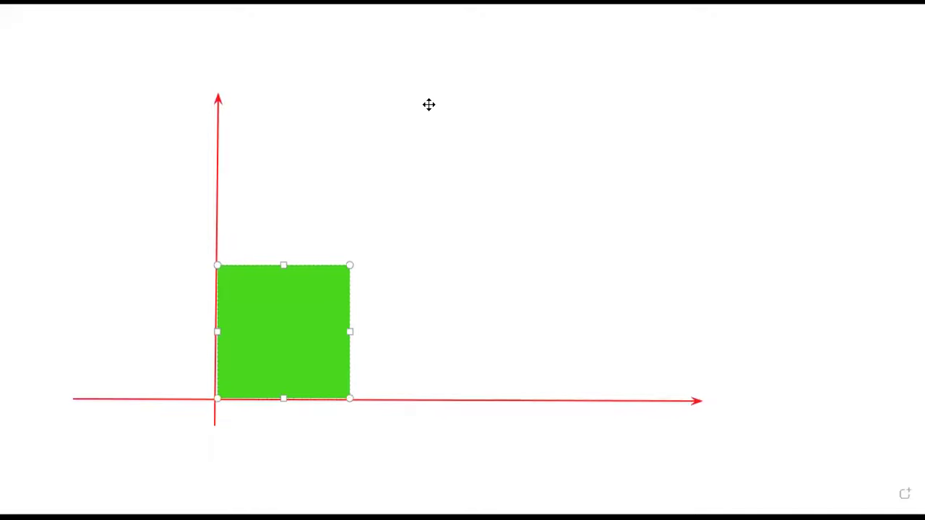
- Draw the red top-right and yellow bottom-right squares beside the orange and green ones
left_click(204, 113)
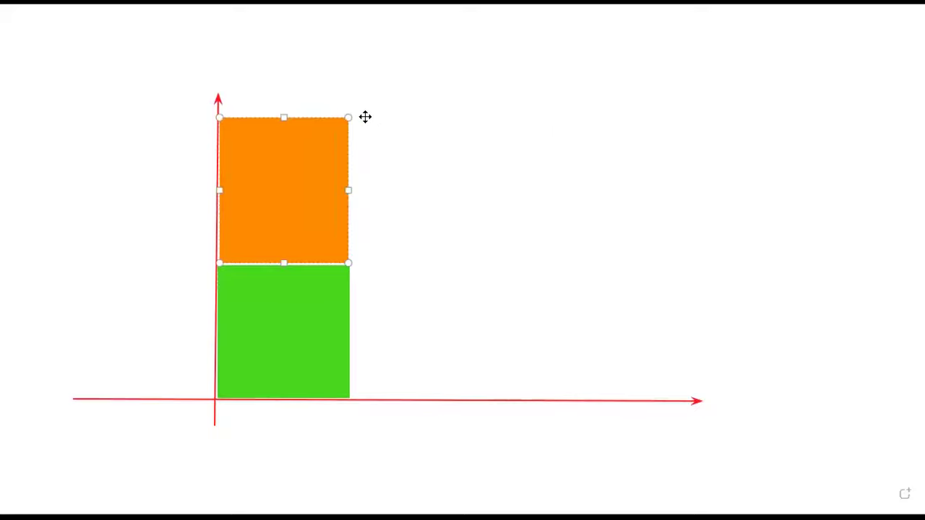
key("r")
mouse_move(352, 118)
left_mouse_down()
mouse_move(498, 259)
mouse_move(448, 259)
mouse_move(476, 262)
left_mouse_up()
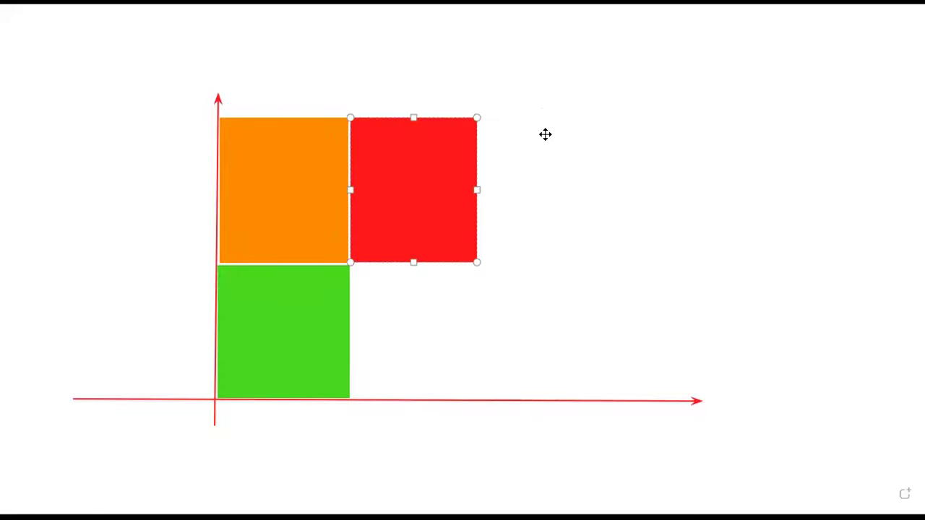
left_click(373, 278)
left_click_drag(349, 266, 479, 394)
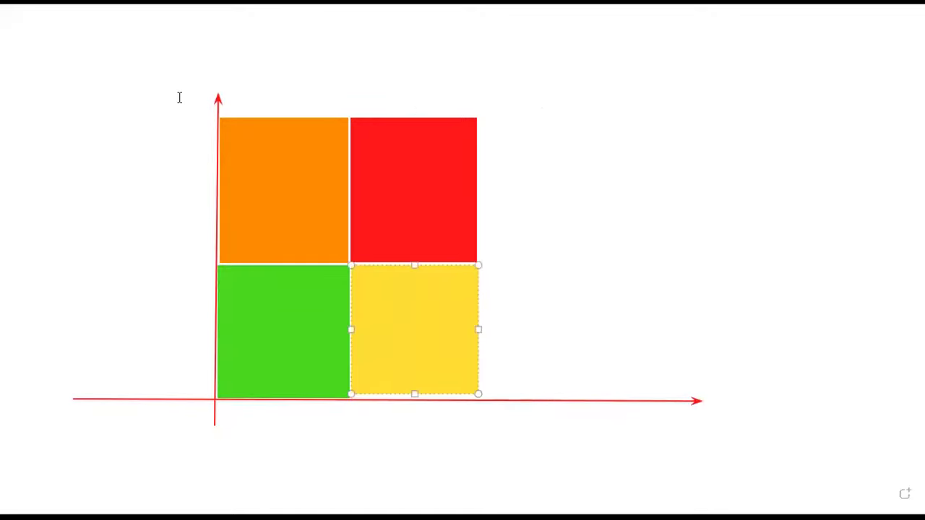
- Add a POWER text label beside the grid's vertical axis
left_click(58, 117)
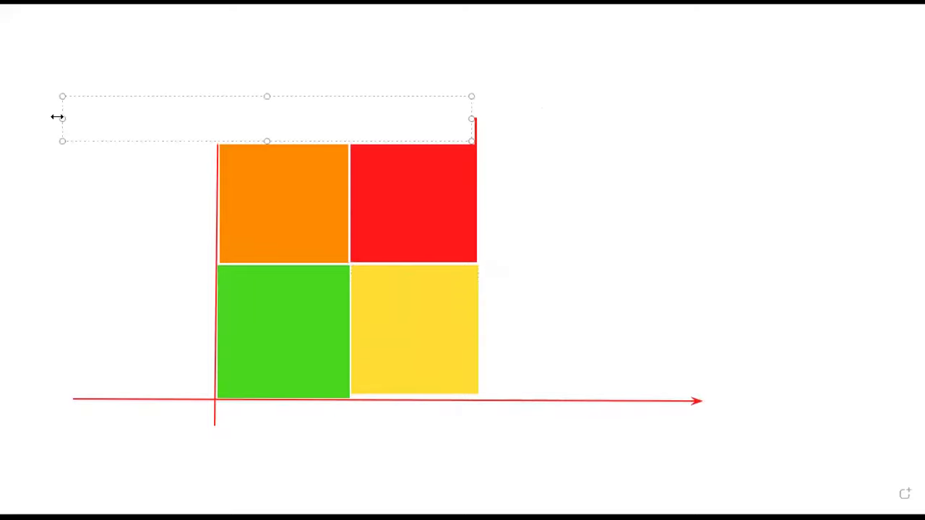
type("POWER")
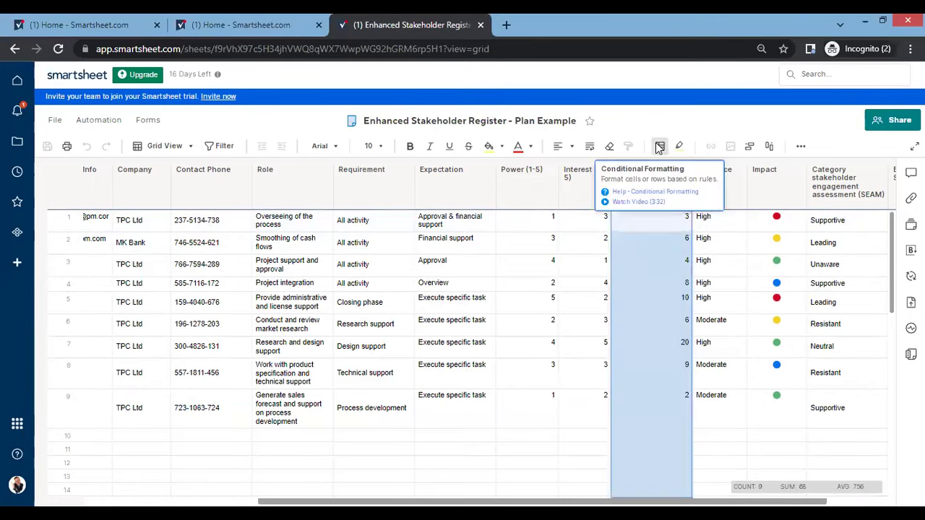
- Create a new conditional formatting rule for Stakeholder Score (1 - 25) is between 1 and 5
left_click(659, 146)
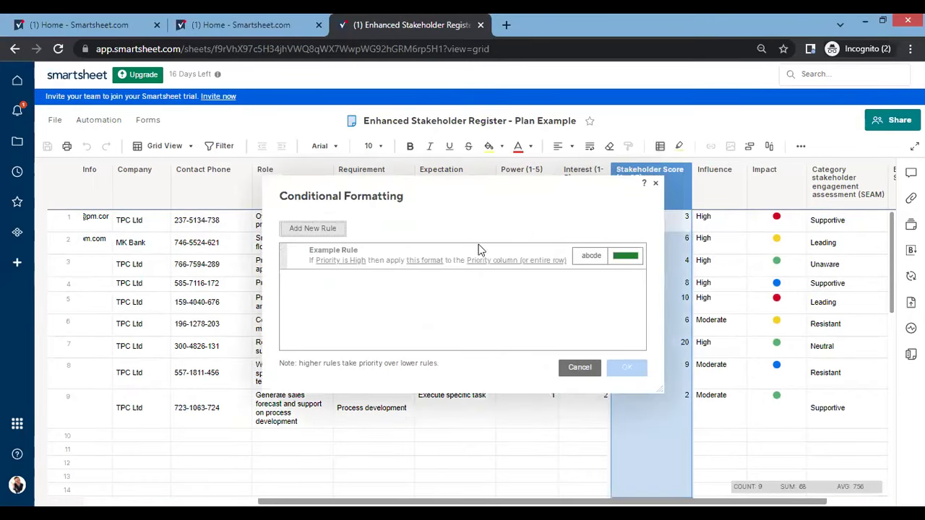
left_click(322, 235)
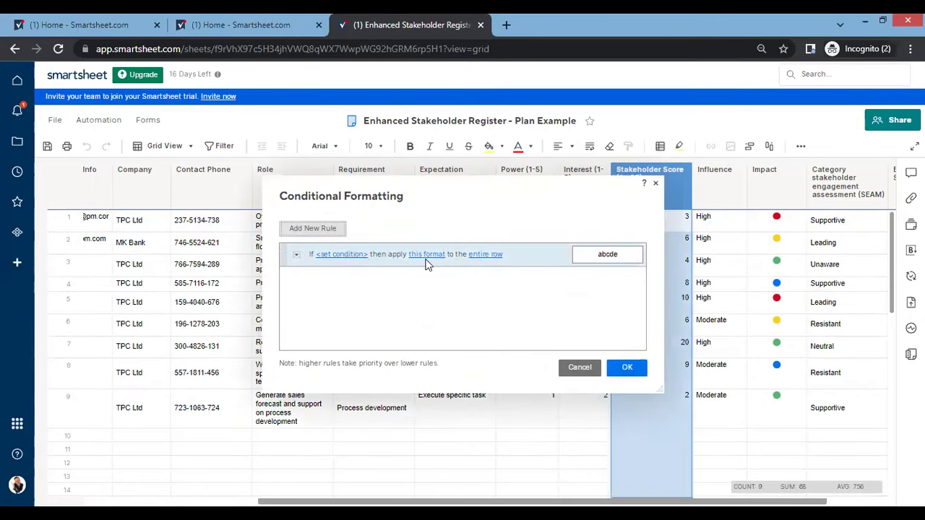
left_click(351, 257)
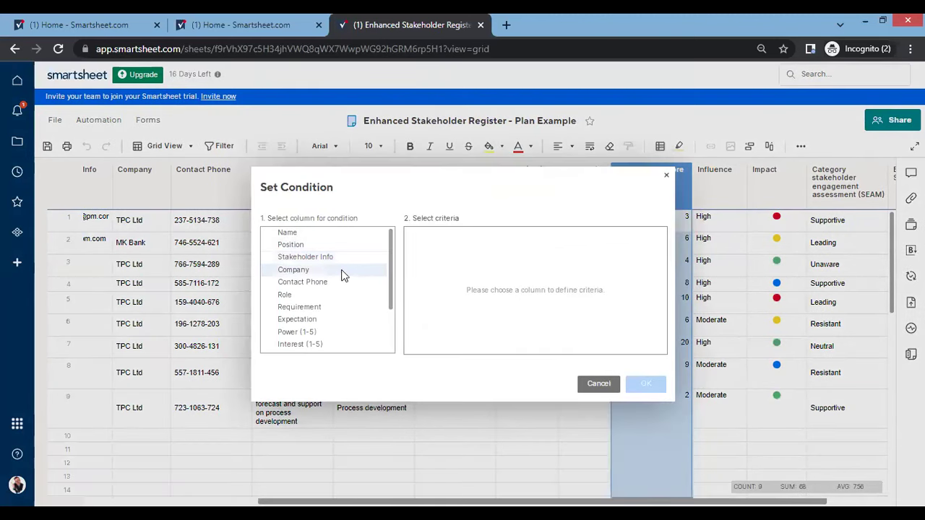
scroll(346, 299, "down", 2)
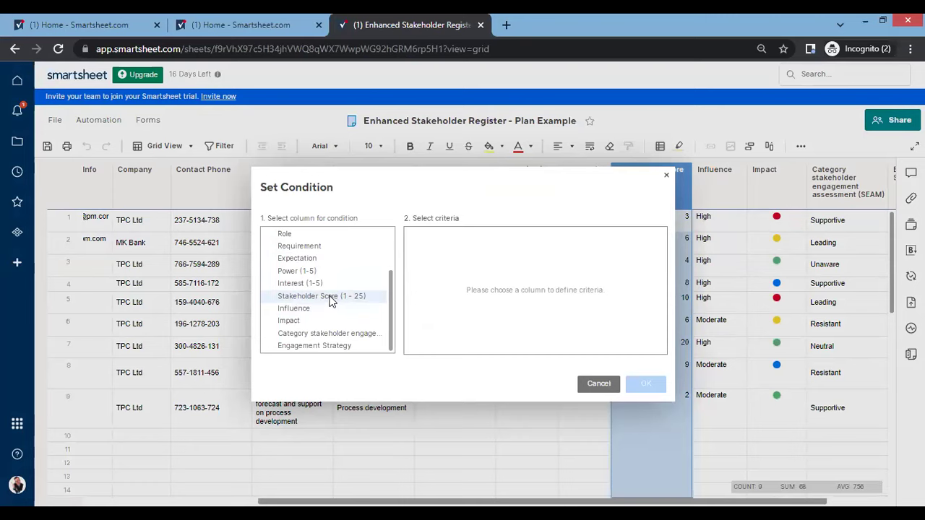
left_click(330, 297)
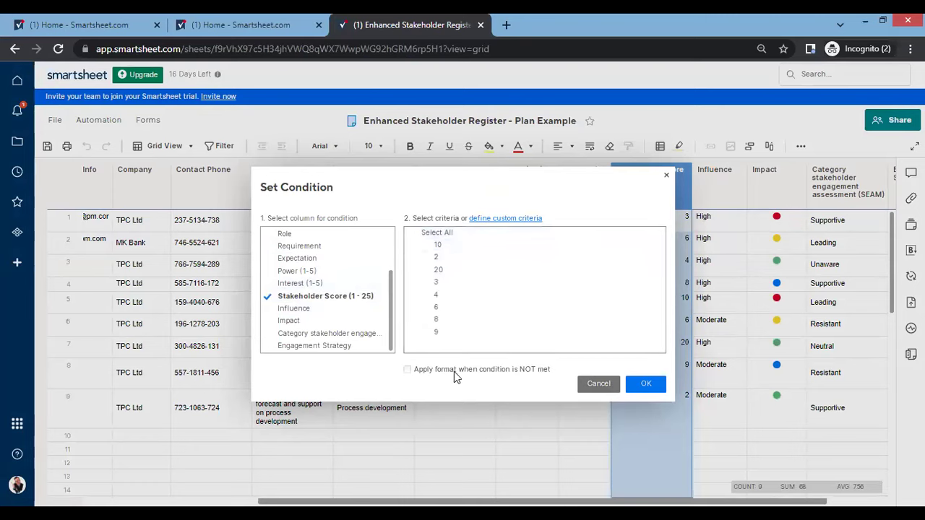
left_click(528, 219)
left_click(478, 234)
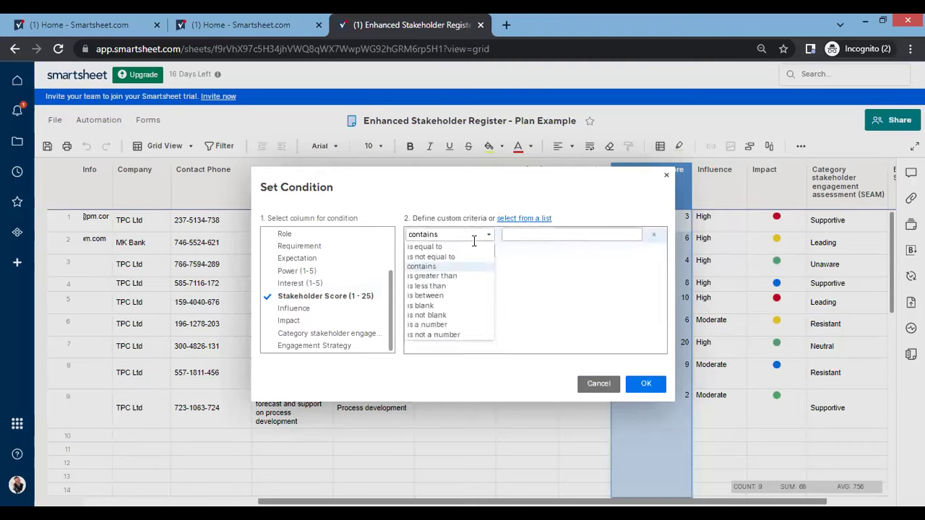
left_click(443, 295)
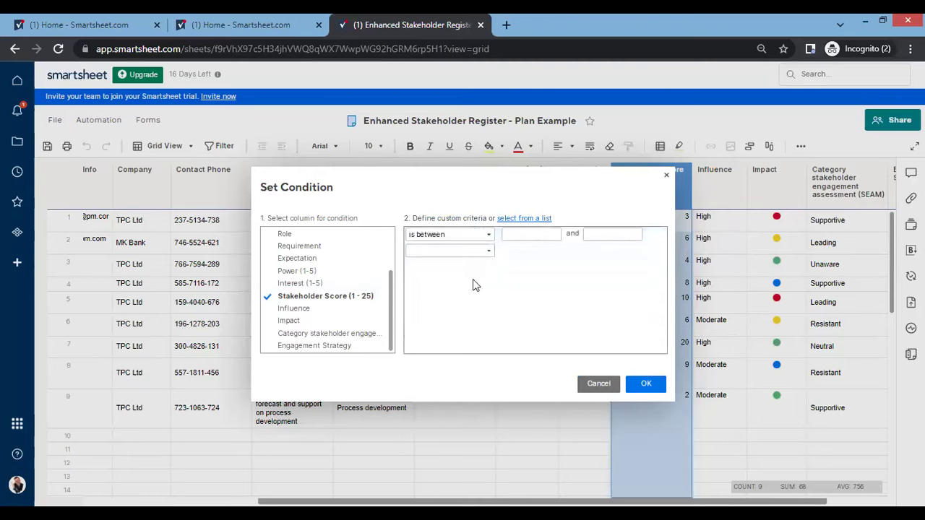
left_click(518, 236)
type("1")
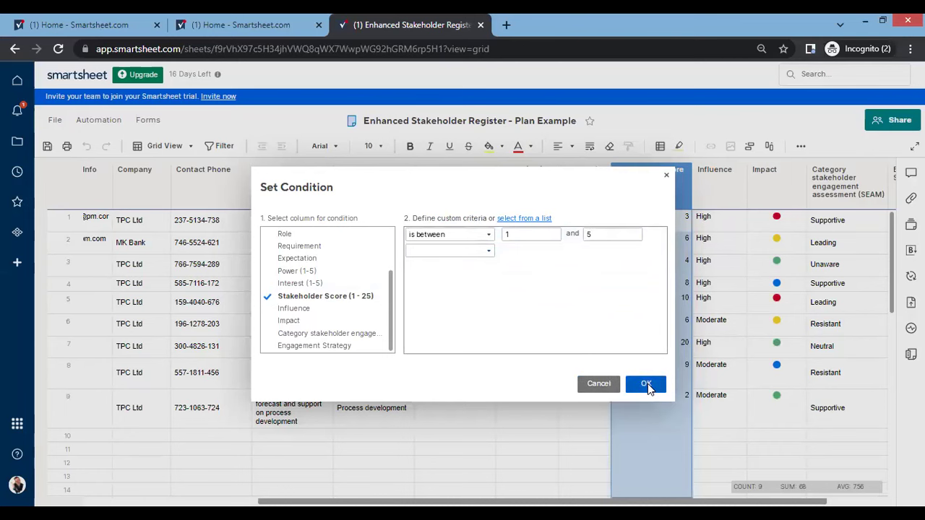
left_click(646, 384)
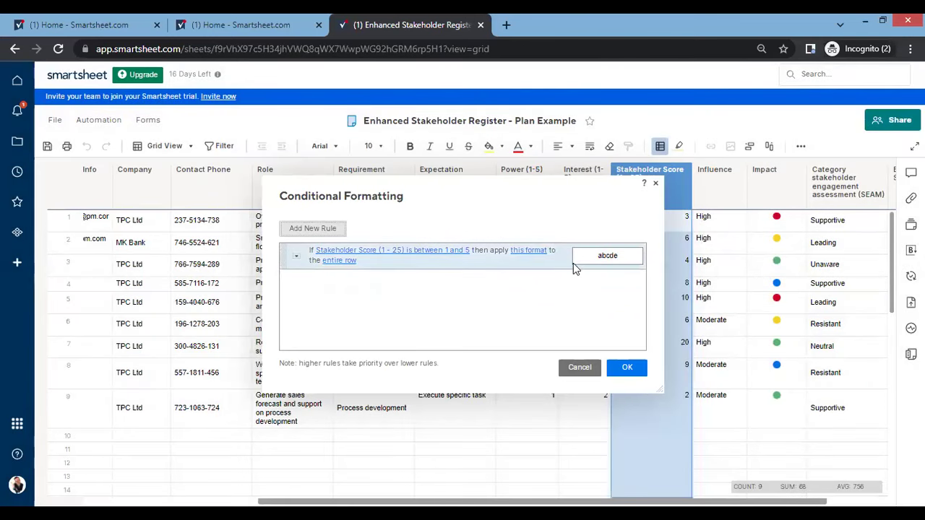
- Give the 1–5 rule a green fill targeting the Stakeholder Score (1 - 25) column, and apply it
left_click(528, 251)
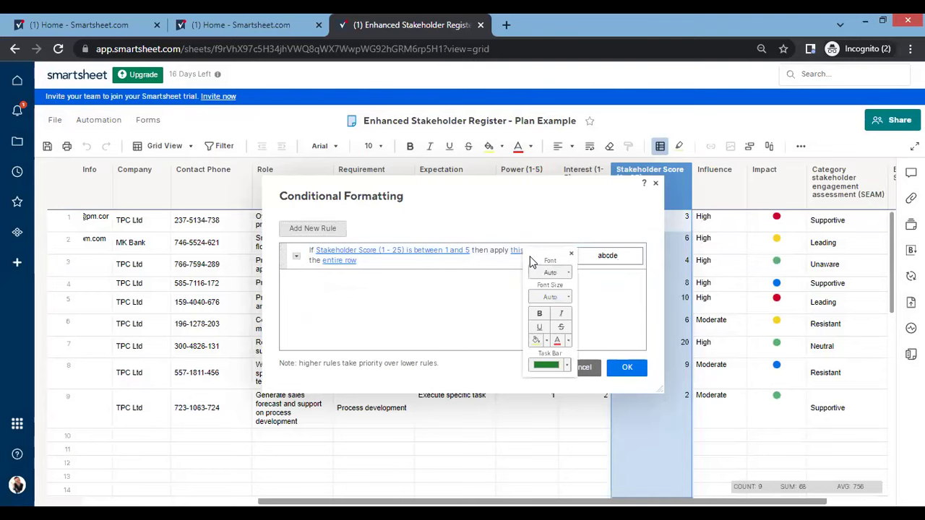
left_click(545, 342)
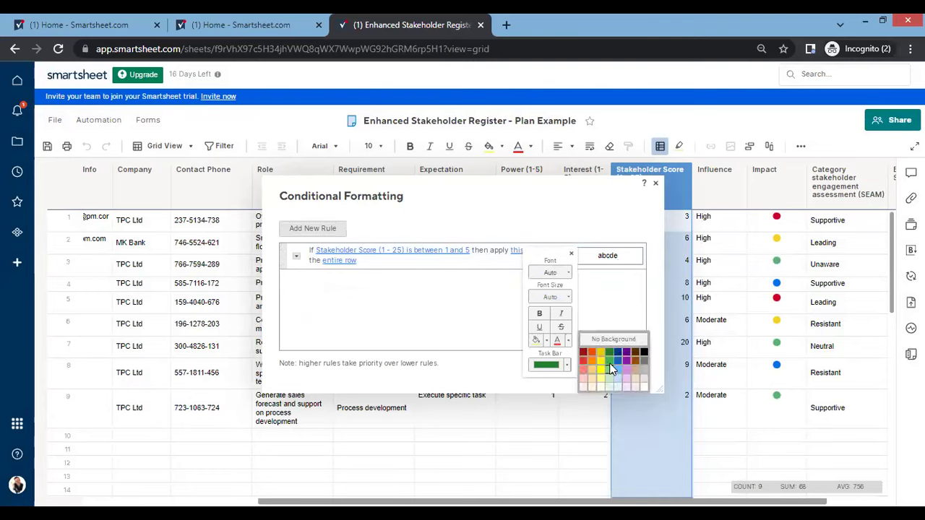
left_click(610, 362)
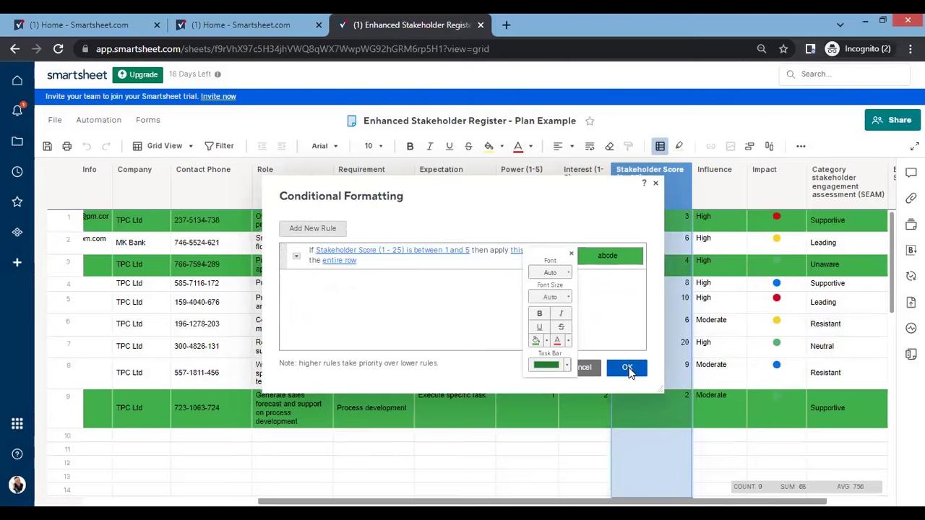
left_click(350, 266)
scroll(420, 360, "down", 3)
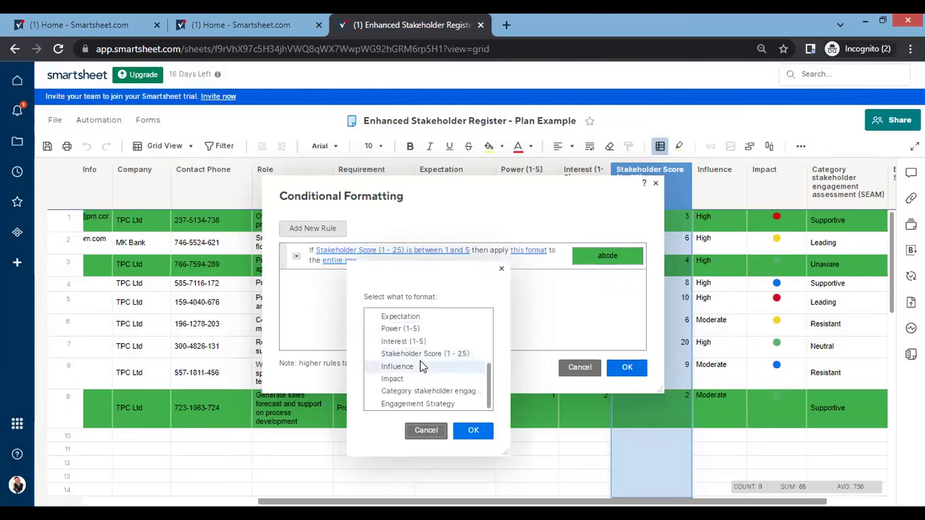
left_click(422, 355)
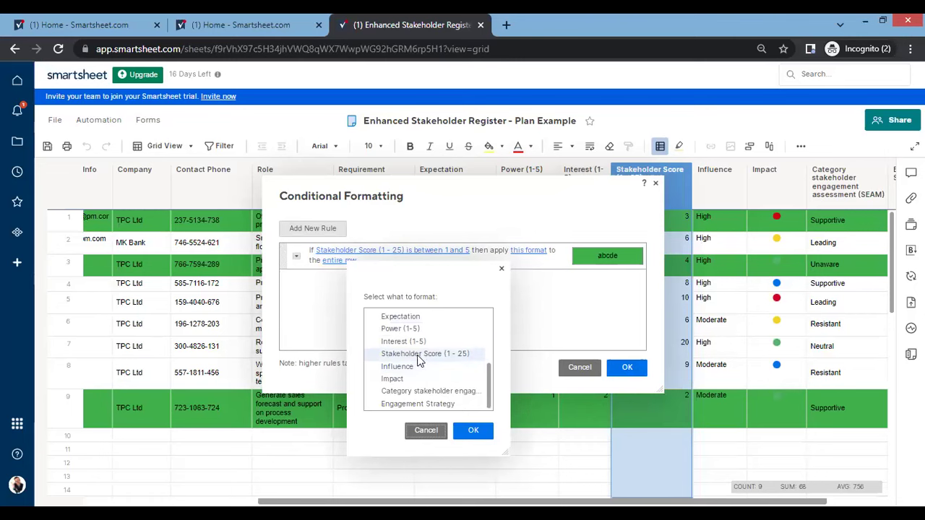
left_click(623, 370)
- Inspect the Stakeholder Score column's properties and close them without changes
left_click(565, 302)
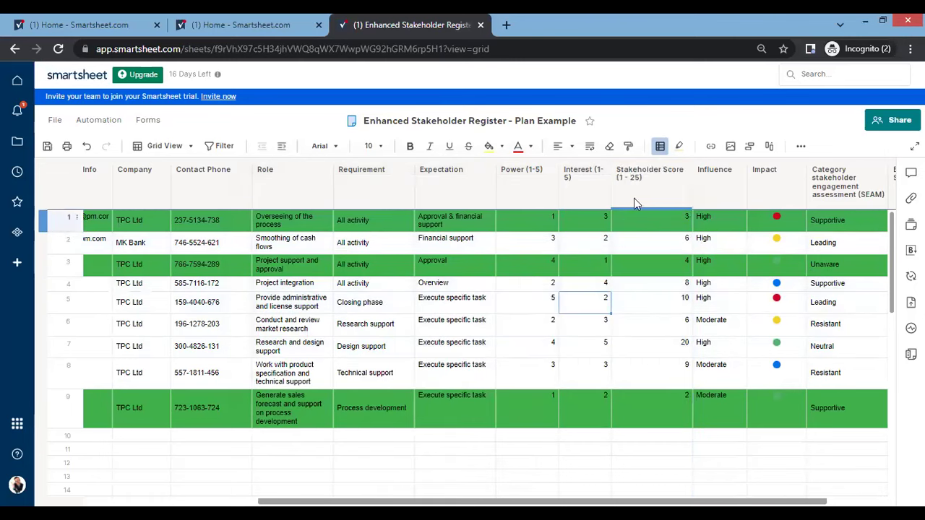
double_click(639, 193)
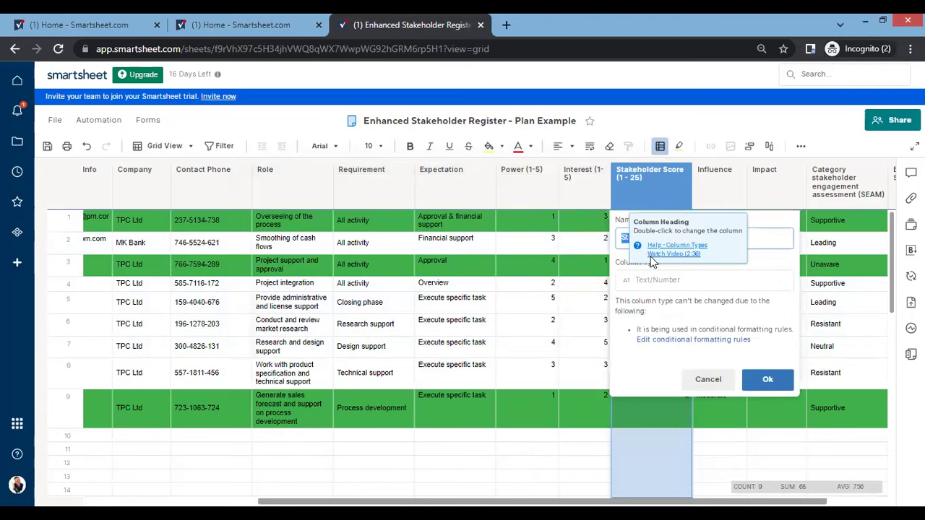
left_click(626, 186)
right_click(629, 187)
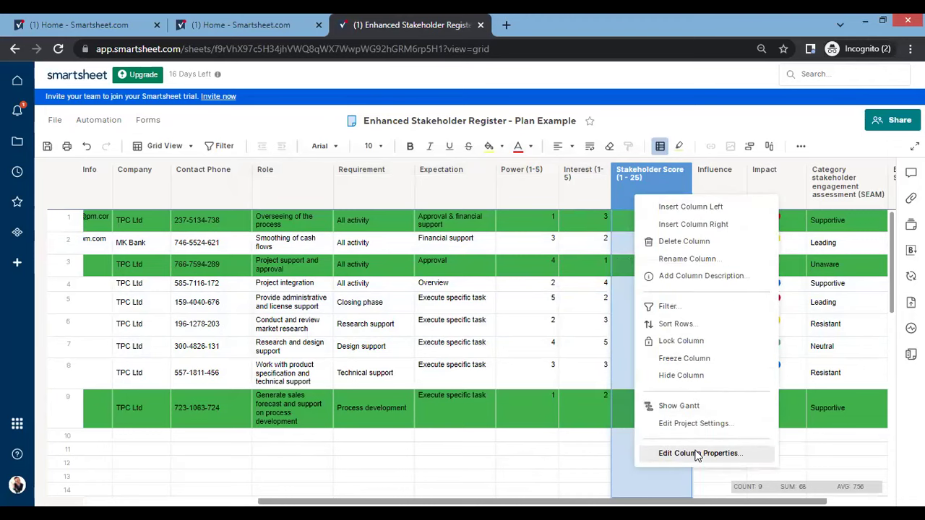
left_click(697, 453)
left_click(720, 381)
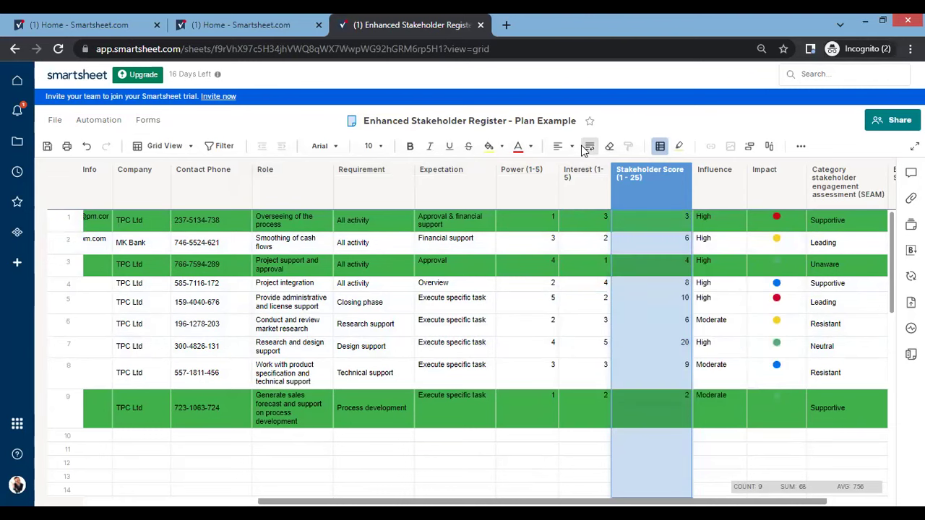
- Limit the green rule's formatting to the Stakeholder Score (1 - 25) column only
left_click(659, 147)
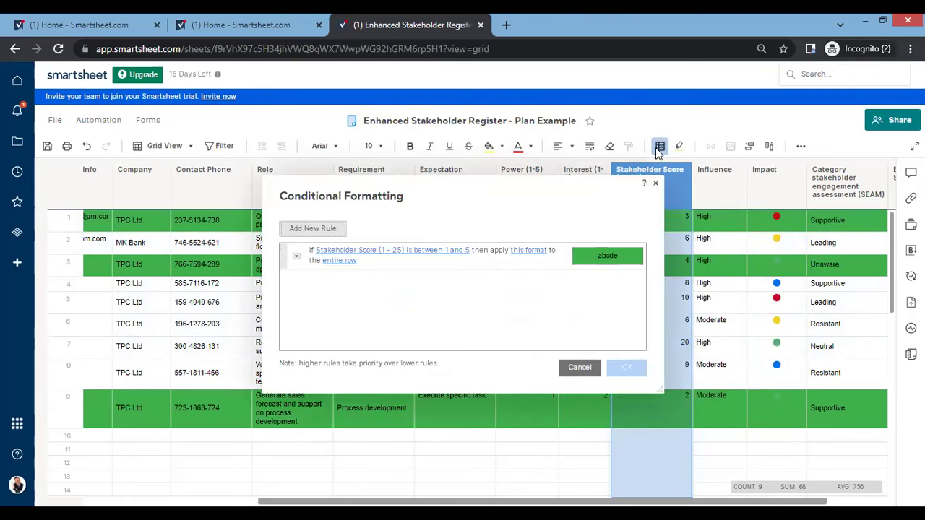
left_click(329, 262)
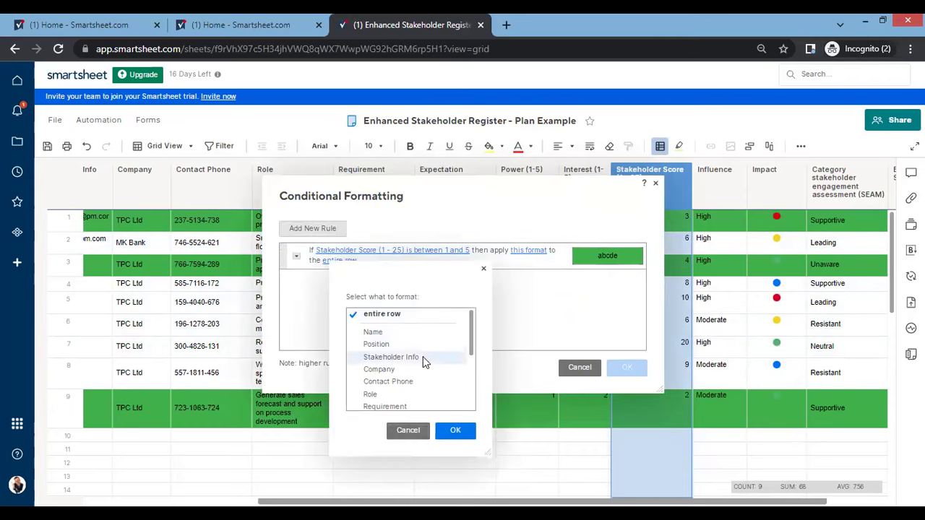
scroll(423, 357, "down", 5)
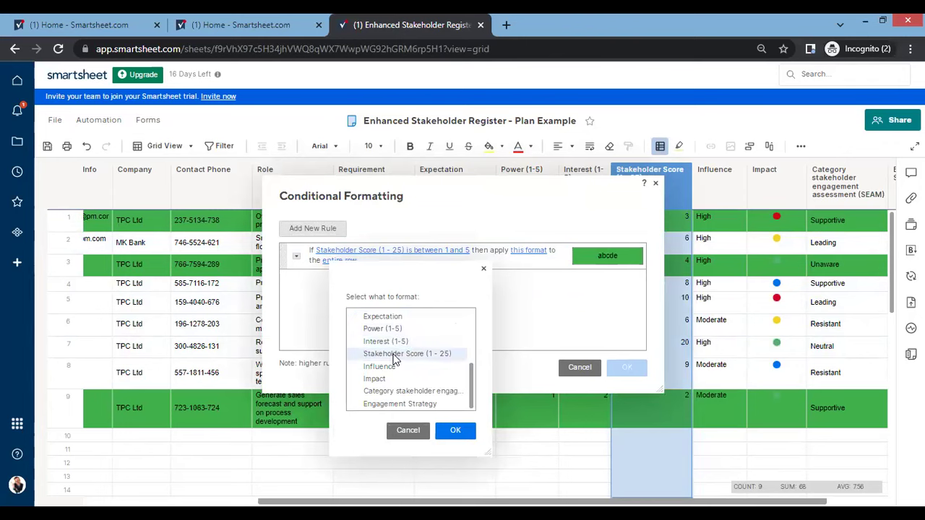
left_click(395, 358)
left_click(453, 430)
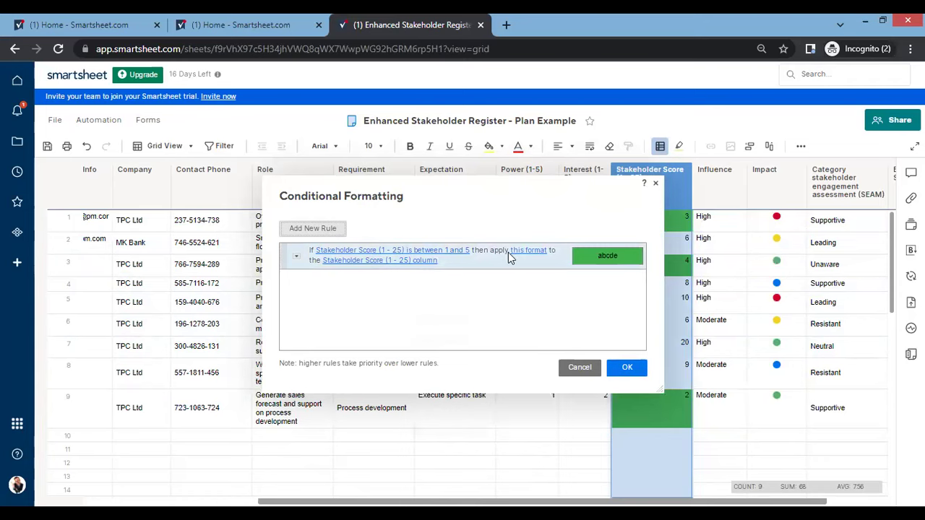
left_click(296, 256)
- Clone the green rule and change its condition to between 6 and 12
left_click(327, 295)
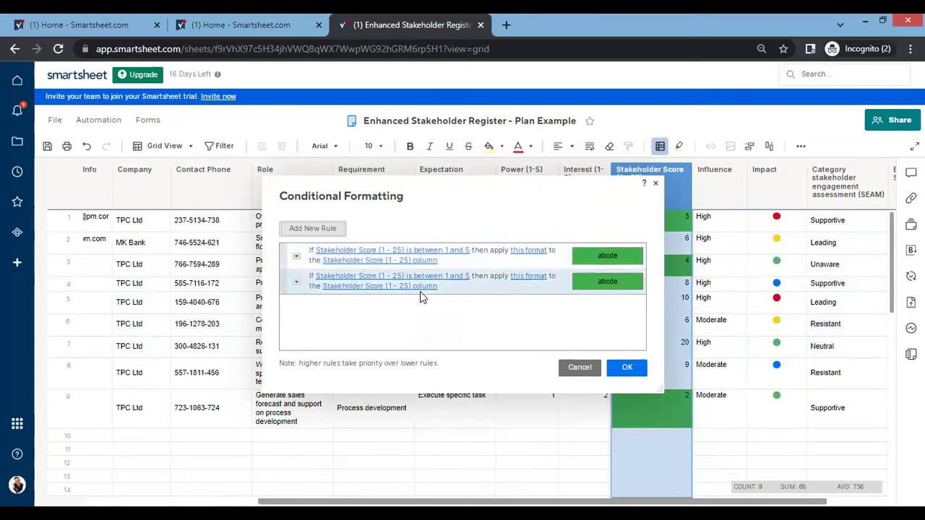
left_click(451, 277)
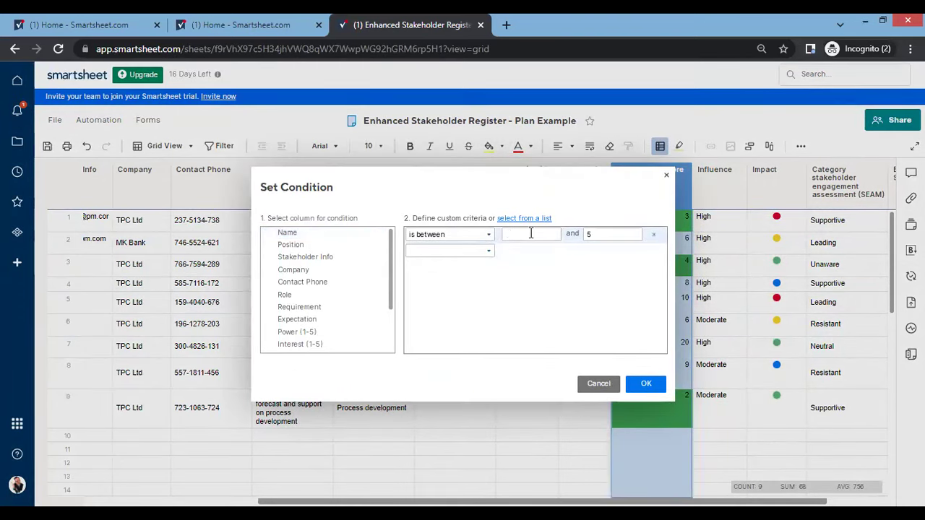
double_click(532, 234)
type("6")
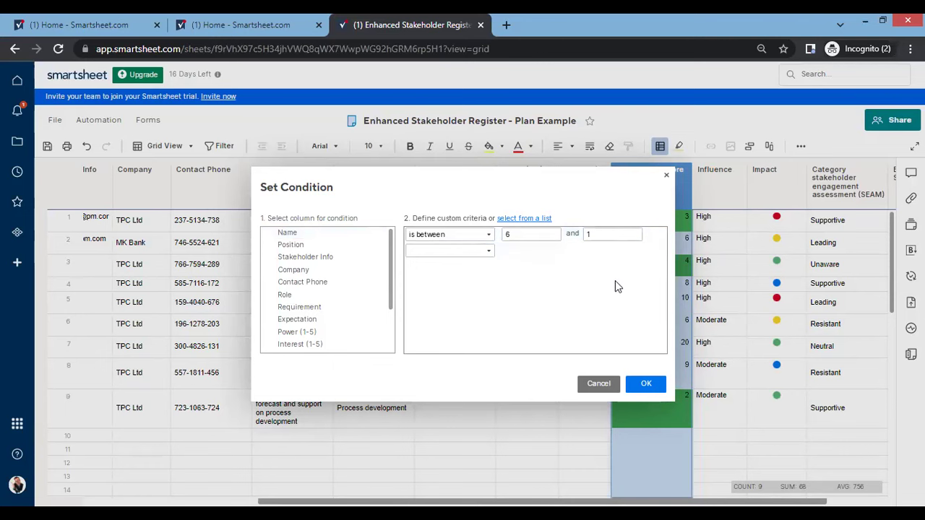
type("2")
left_click(643, 383)
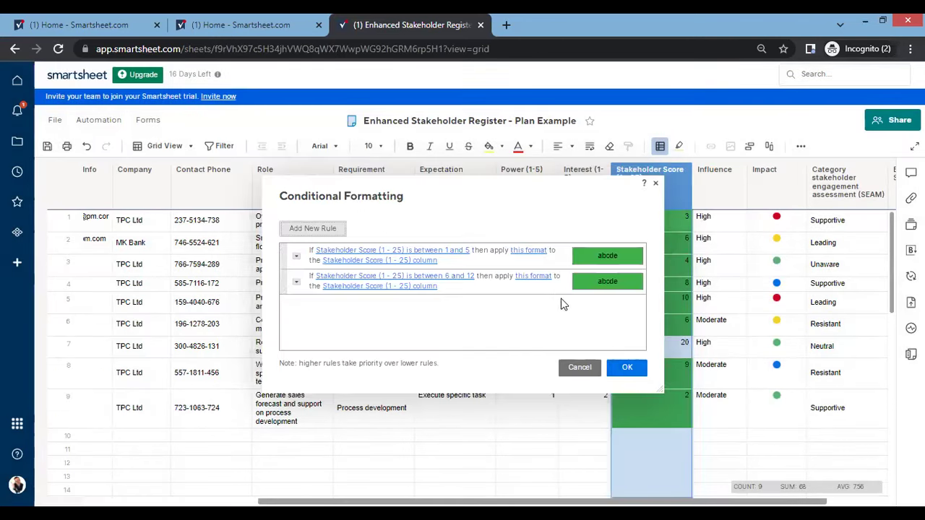
- Give the 6–12 rule a yellow fill and apply the rules to the sheet
left_click(539, 281)
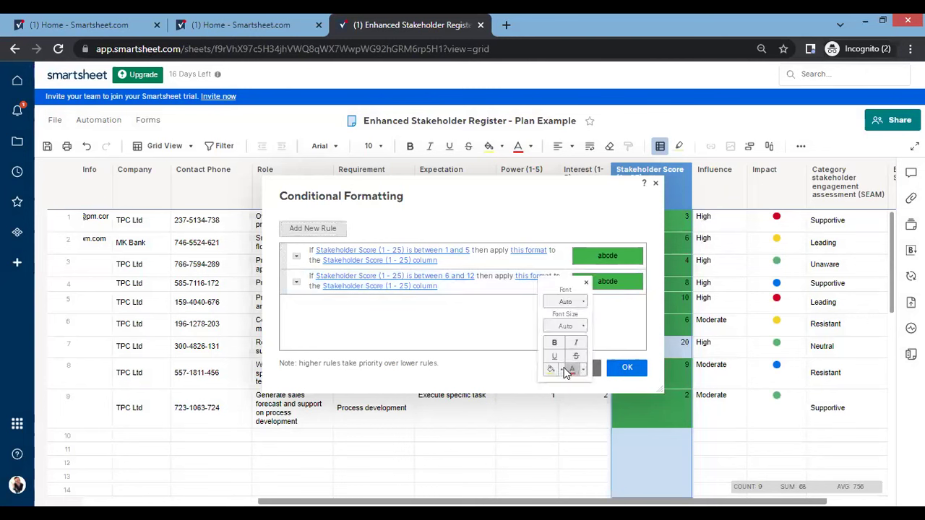
left_click(561, 369)
left_click(616, 397)
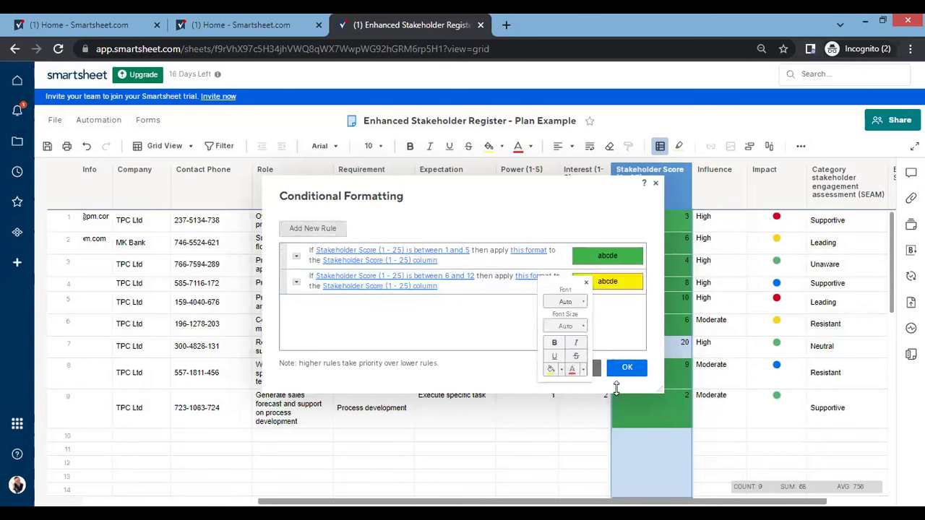
left_click(626, 369)
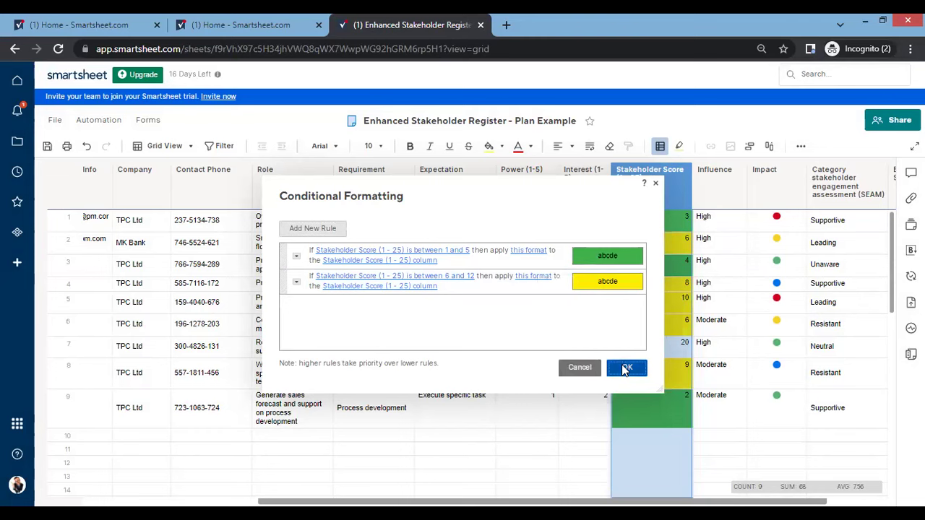
left_click(626, 368)
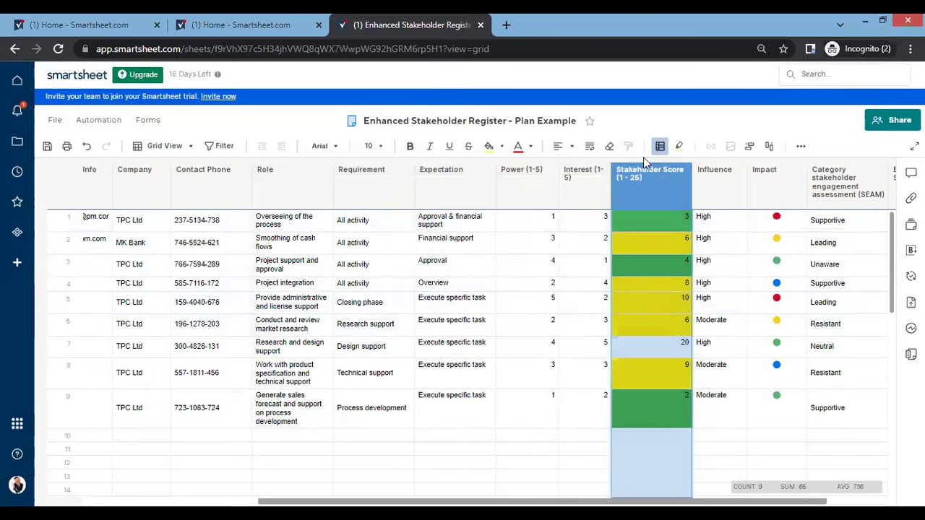
double_click(657, 185)
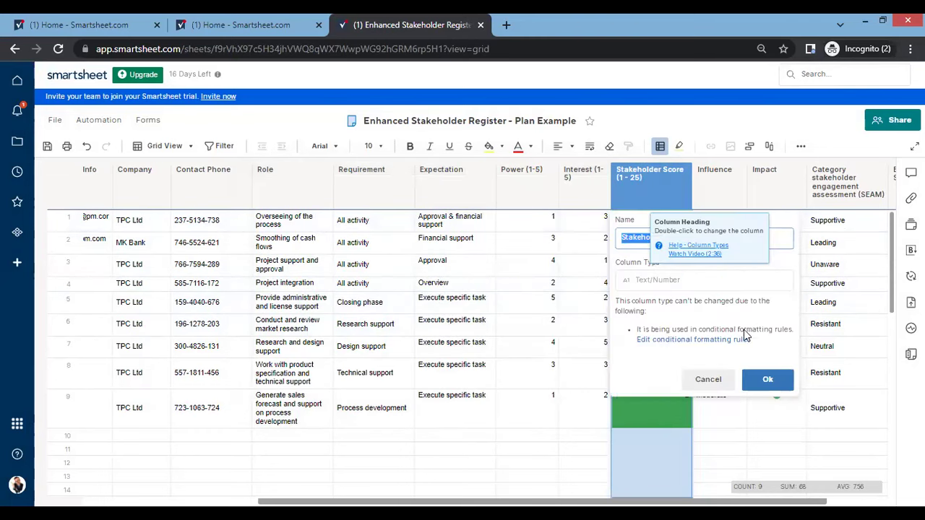
left_click(708, 383)
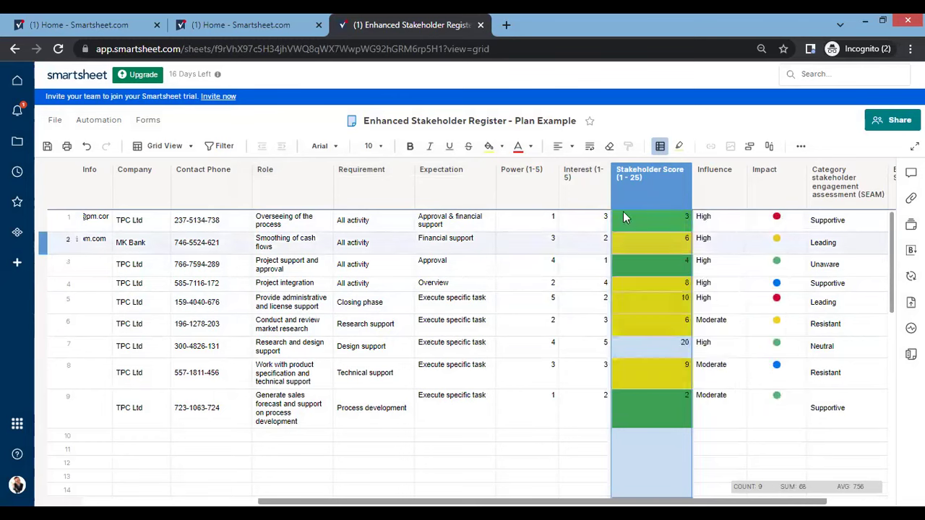
- Clone the yellow rule as a third rule with an orange fill
left_click(659, 146)
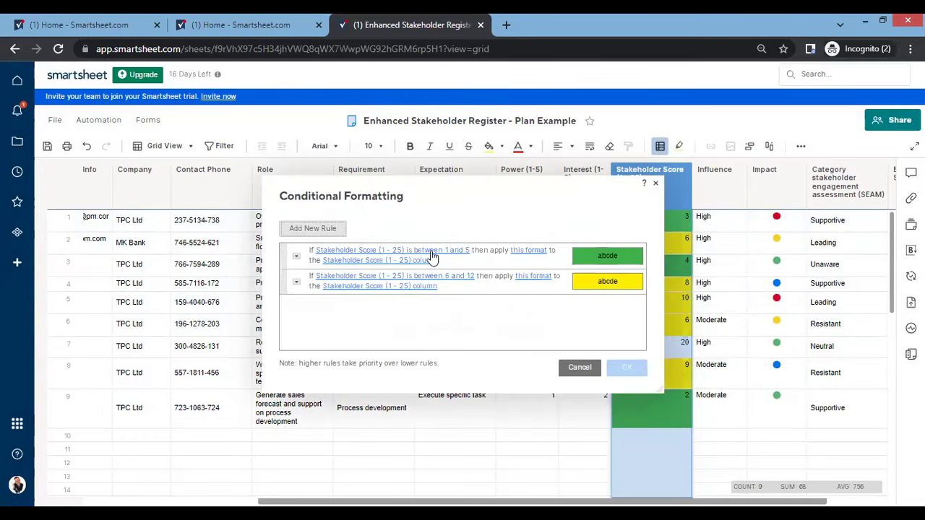
left_click(296, 282)
left_click(333, 321)
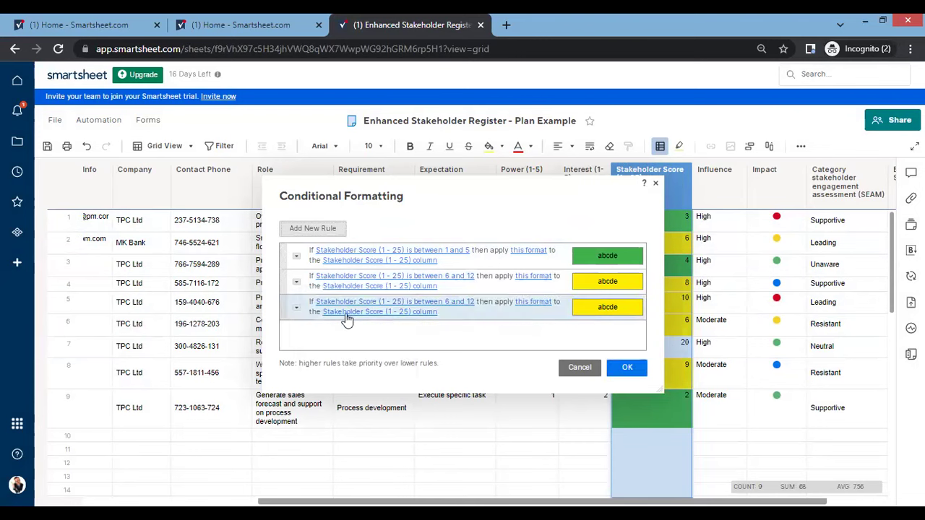
left_click(535, 303)
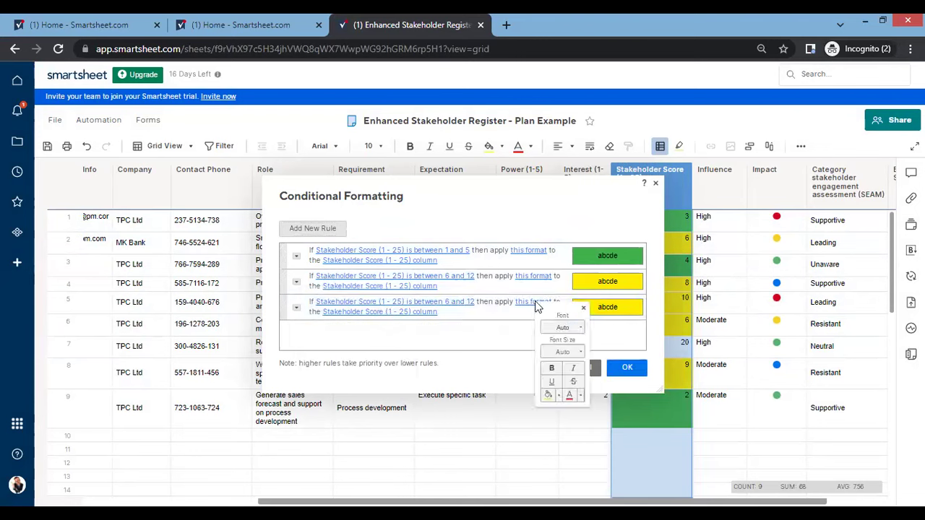
left_click(558, 395)
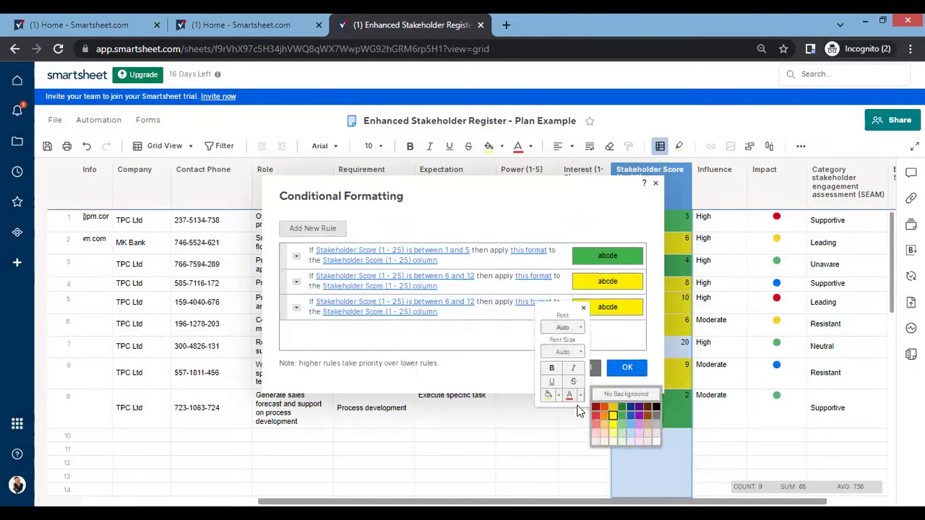
left_click(612, 422)
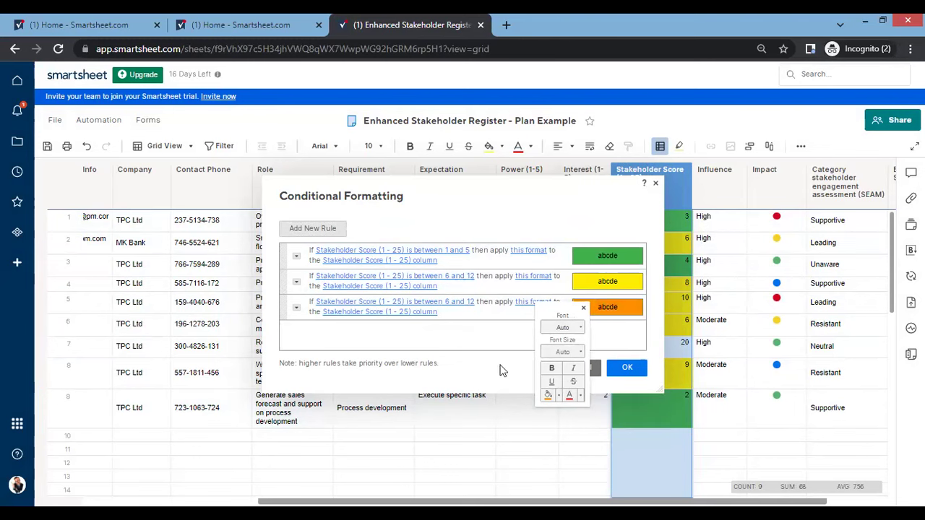
- Set the orange rule's condition to between 13 and 20
left_click(408, 304)
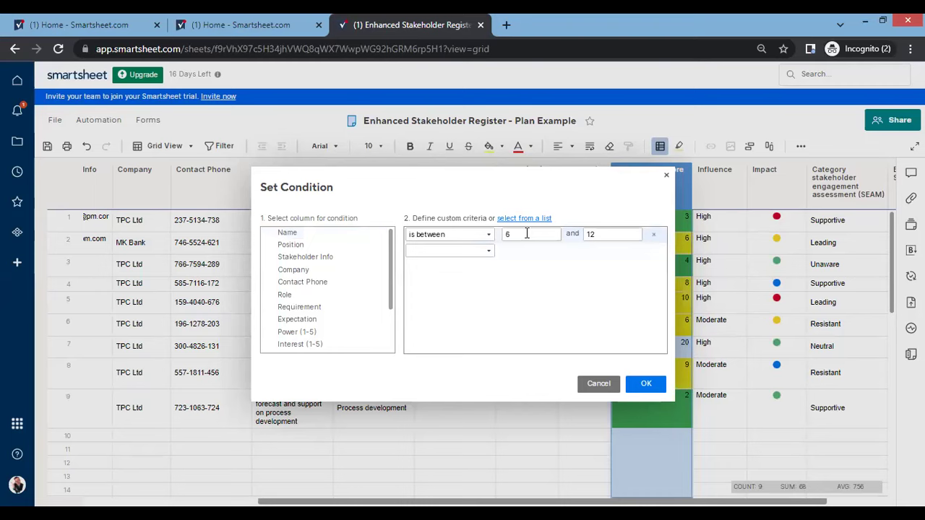
double_click(527, 234)
type("13")
left_click(597, 235)
type("20")
left_click(640, 387)
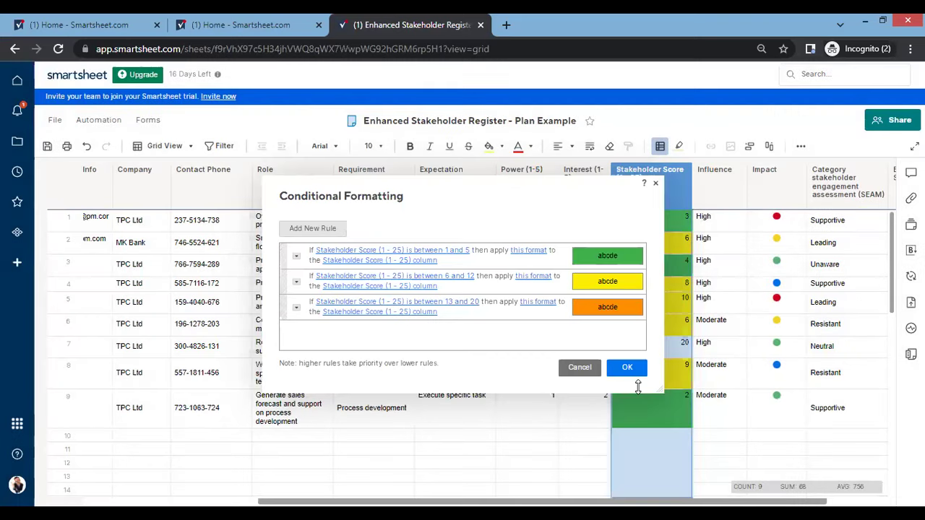
- Clone the orange rule as a fourth rule with a red fill
left_click(296, 308)
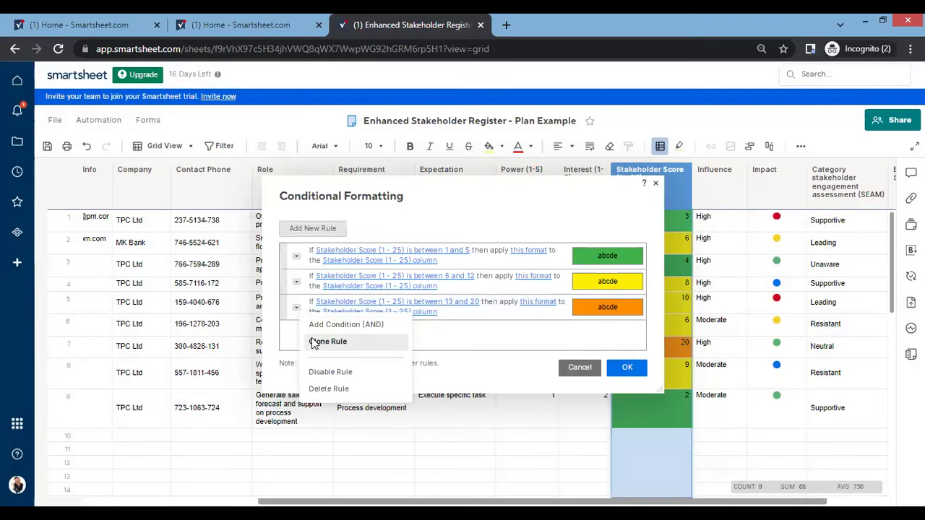
left_click(325, 342)
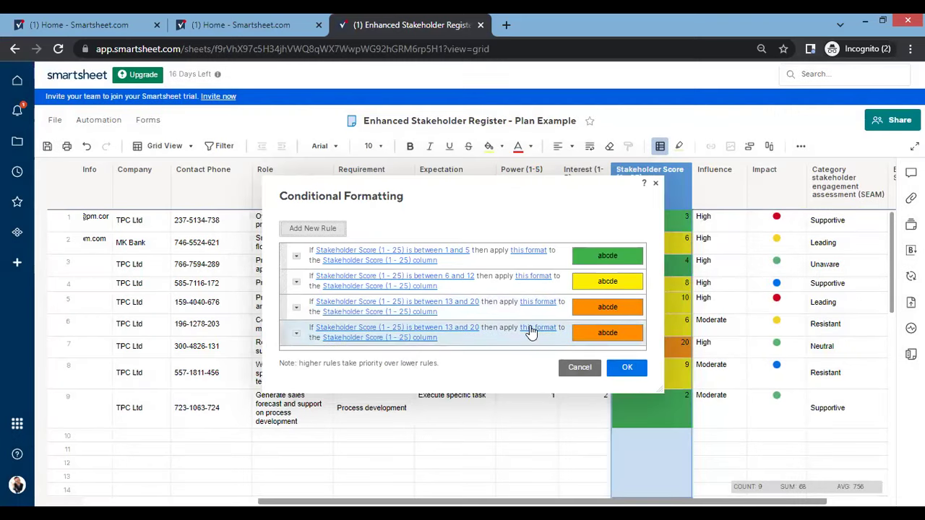
left_click(535, 328)
left_click(554, 419)
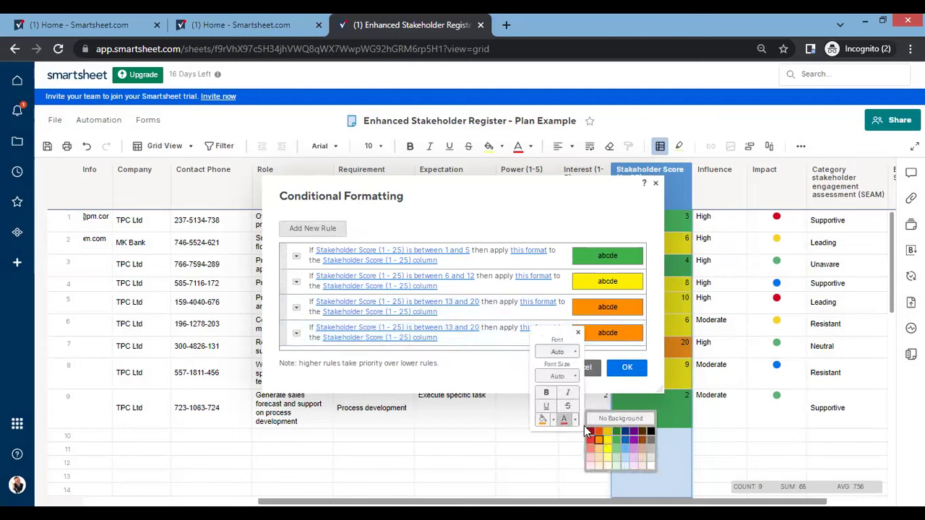
left_click(591, 432)
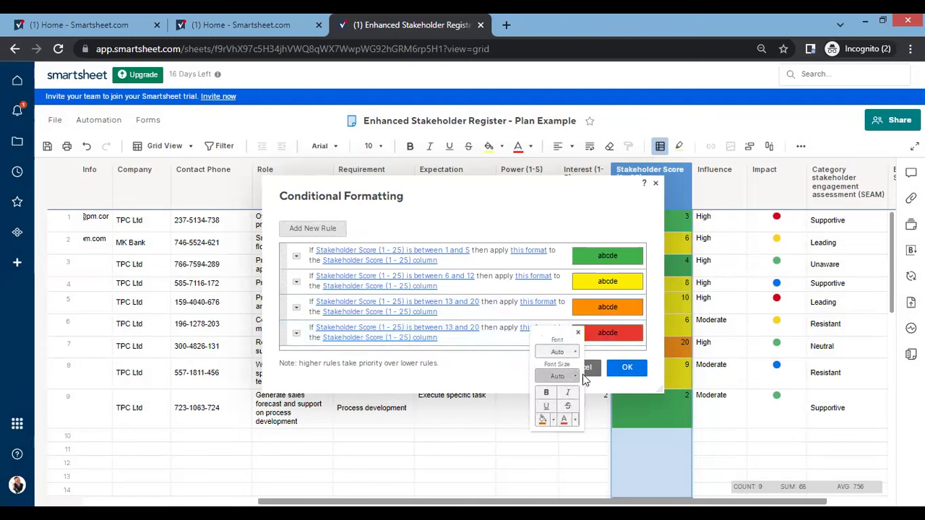
- Set the red rule's condition to between 21 and 25 and apply all four rules
left_click(461, 331)
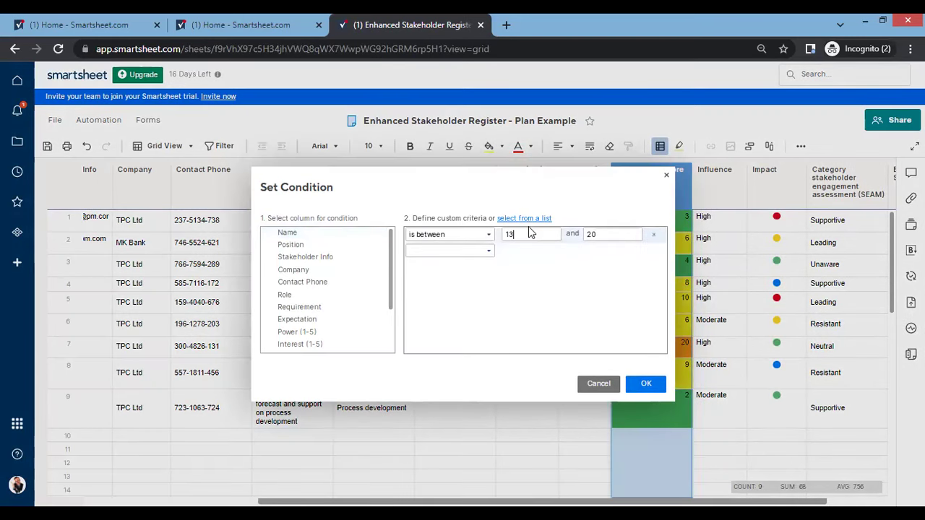
key("BackSpace")
key("BackSpace")
type("21")
double_click(597, 234)
type("25")
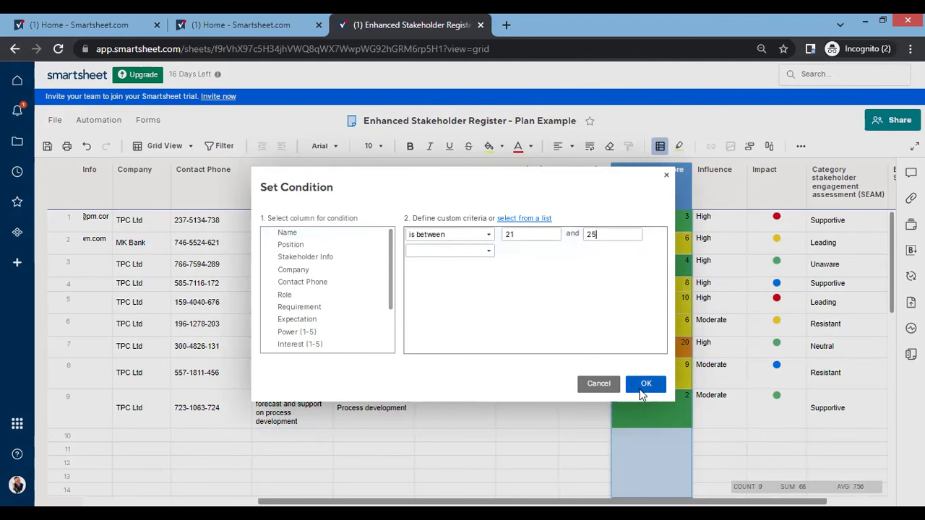
left_click(643, 390)
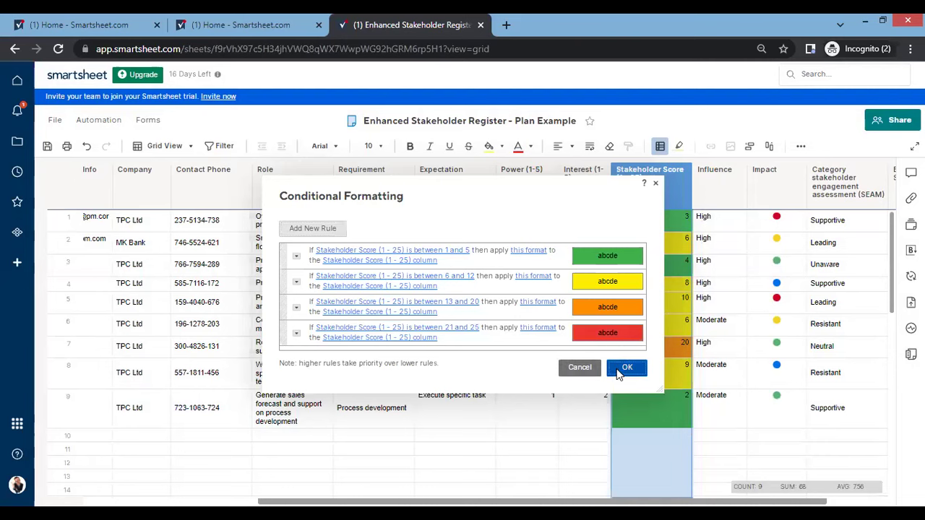
left_click(623, 368)
- Change the red rule's condition to between 18 and 25
left_click(584, 349)
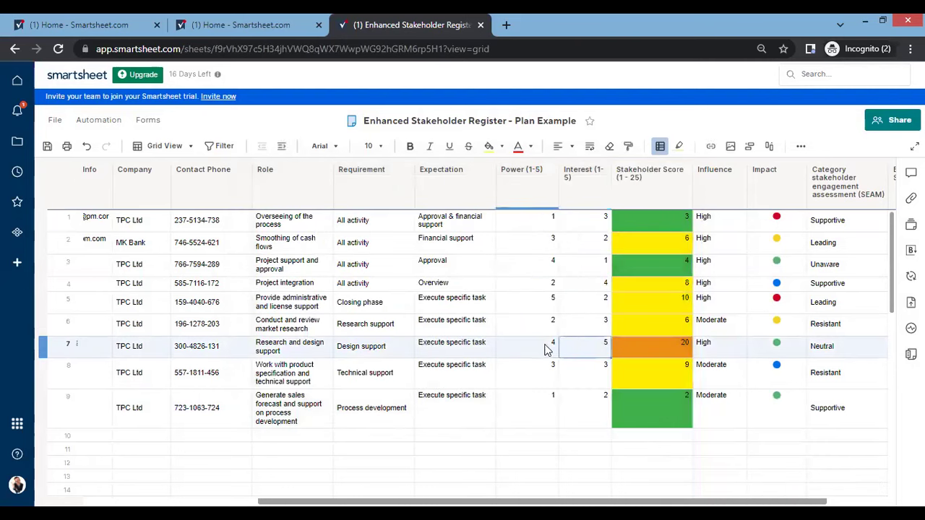
left_click(637, 180)
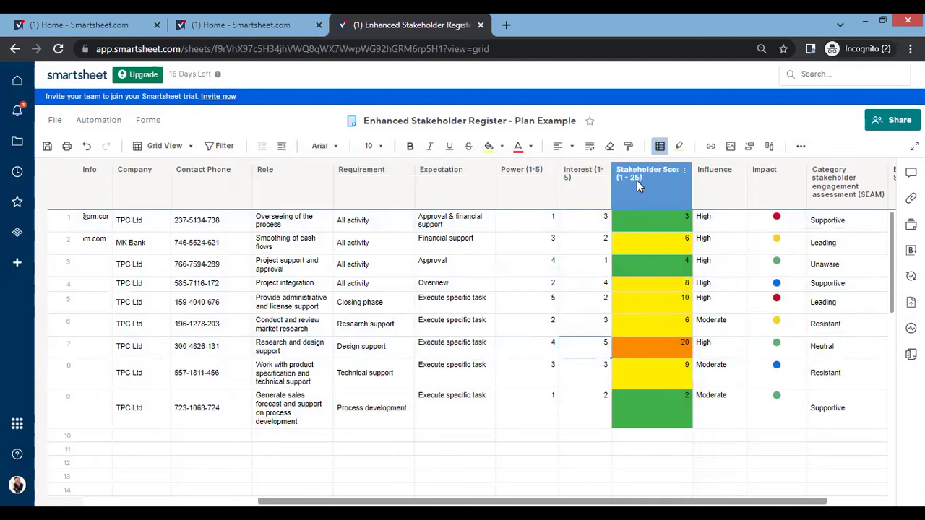
left_click(660, 146)
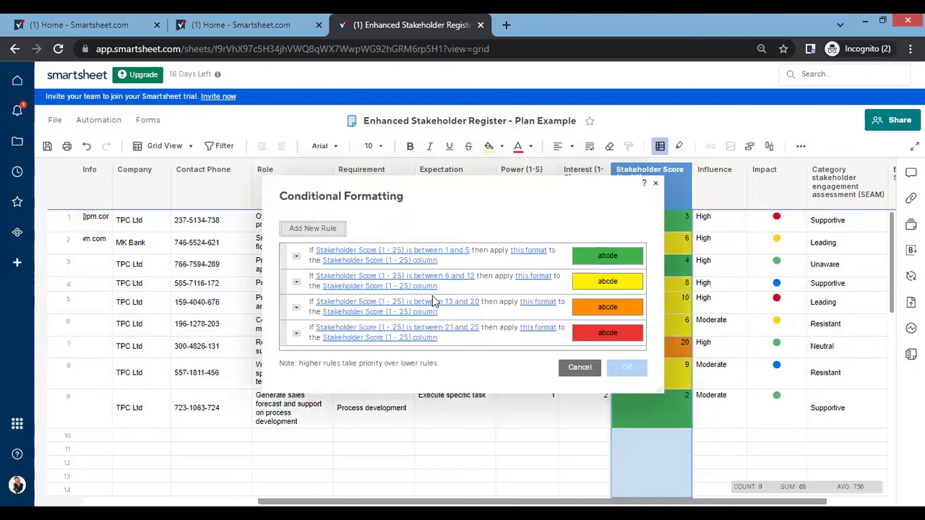
left_click(406, 331)
left_click(538, 234)
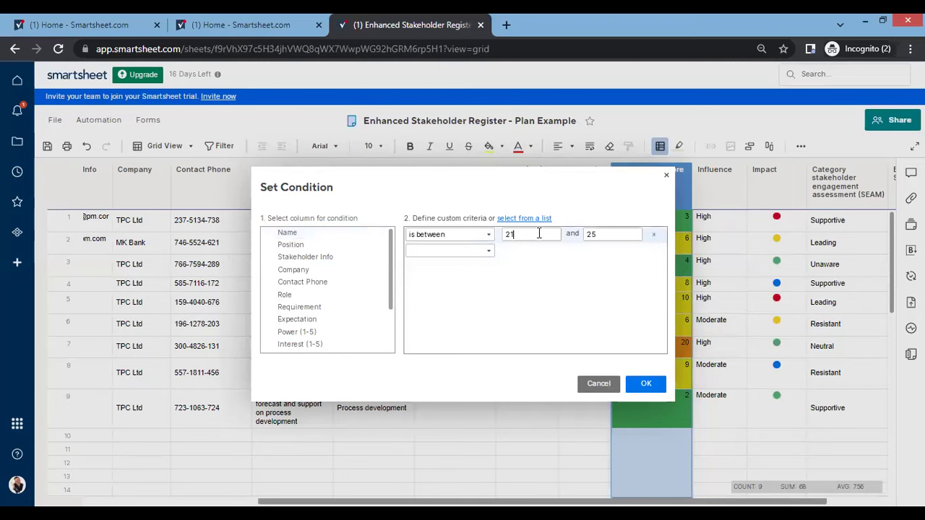
key("BackSpace")
key("BackSpace")
type("18")
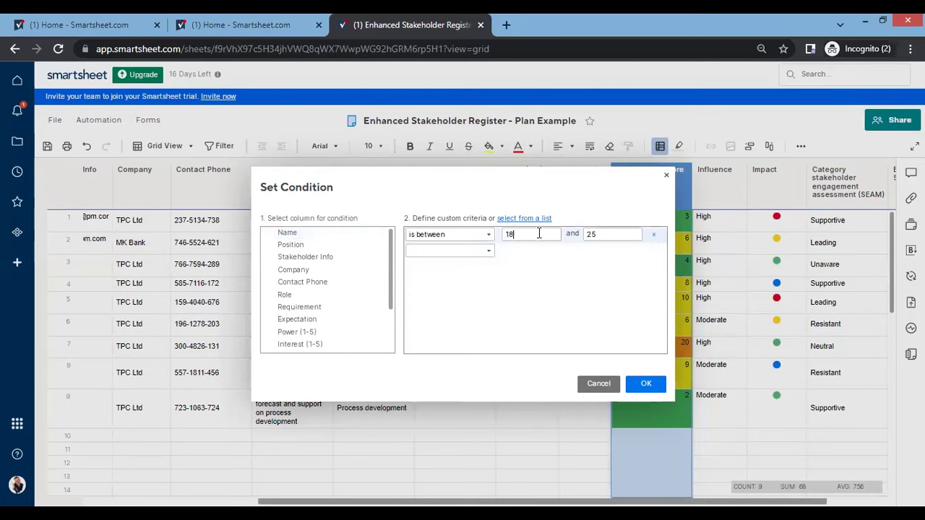
left_click(644, 383)
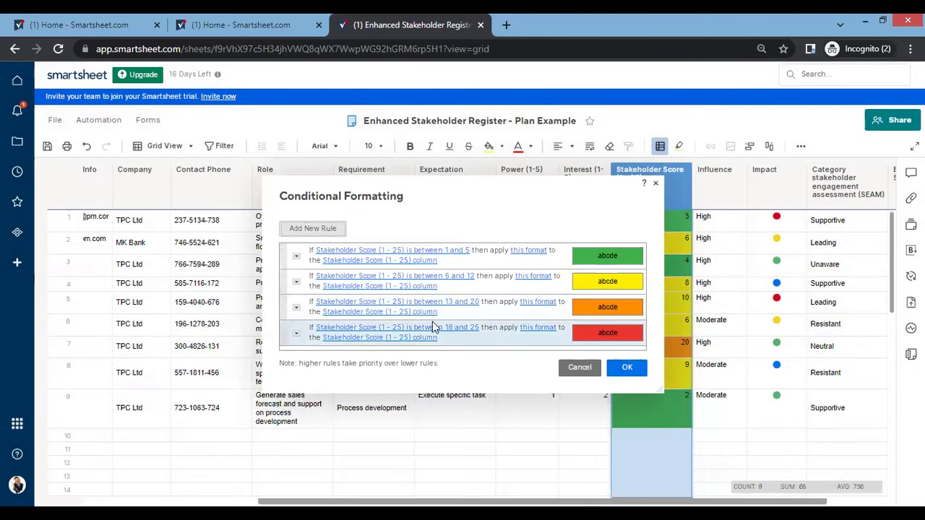
- Change the orange rule's upper limit from 20 to 17 and apply the updated rules
left_click(396, 302)
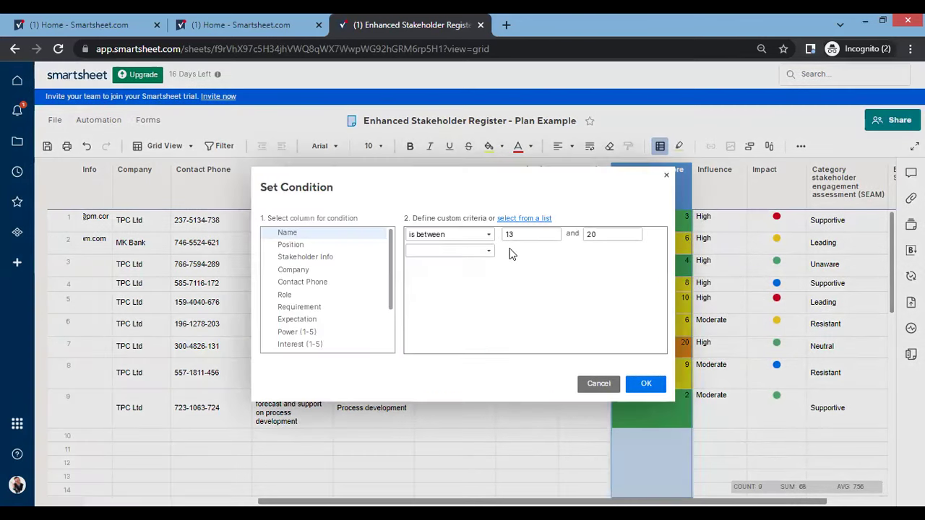
left_click(611, 235)
key("BackSpace")
key("BackSpace")
type("17")
left_click(640, 387)
left_click(626, 368)
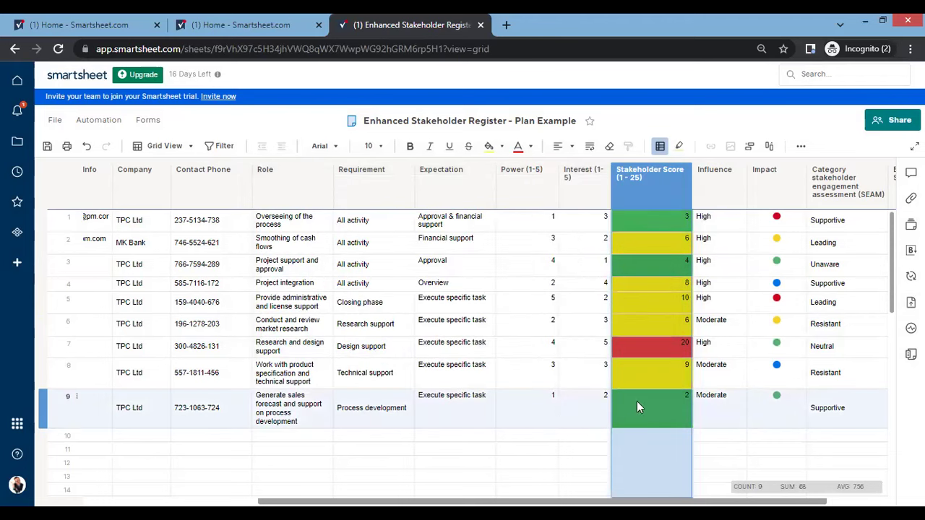
left_click(560, 421)
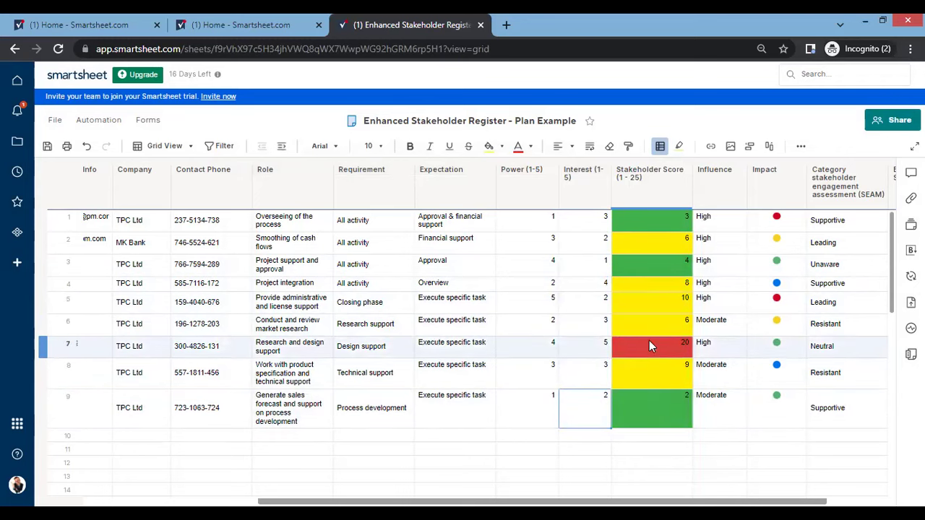
- Autofit the Interest column and set row 8's Power to 5, making its score 15
double_click(609, 178)
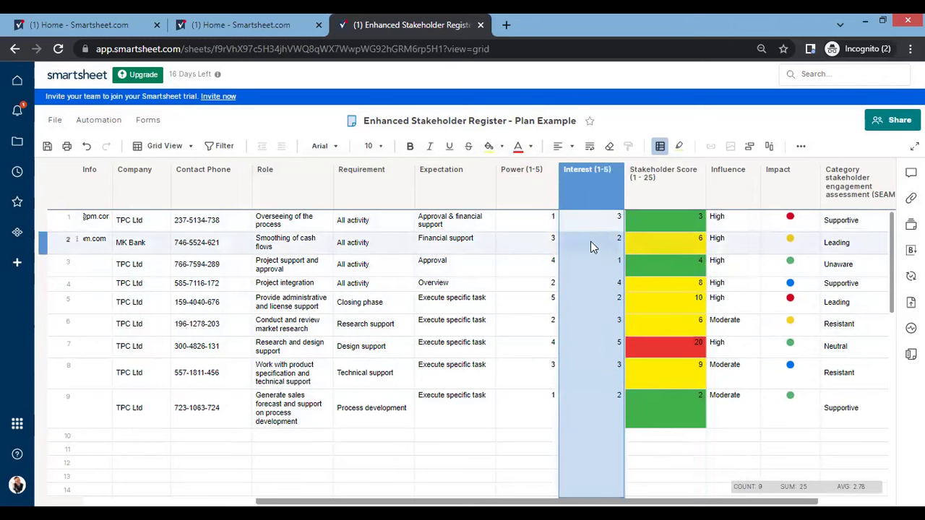
left_click(589, 223)
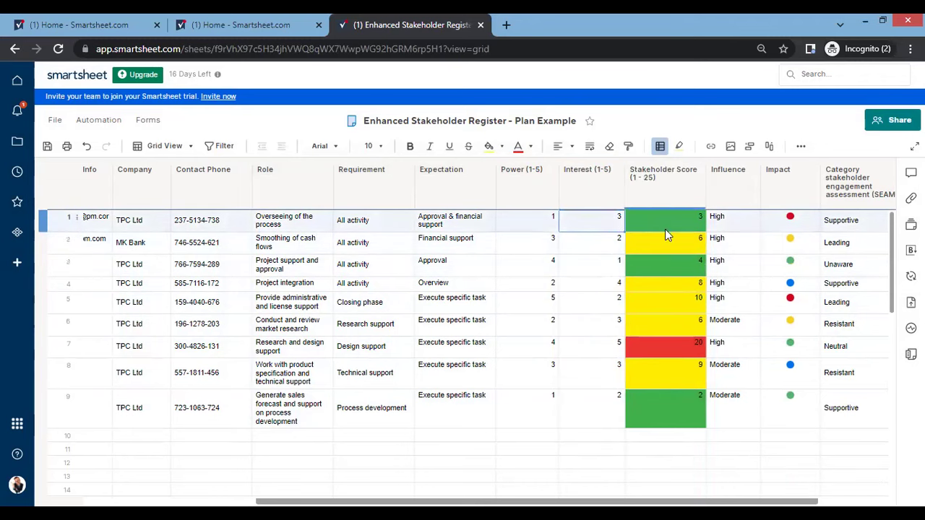
left_click(544, 372)
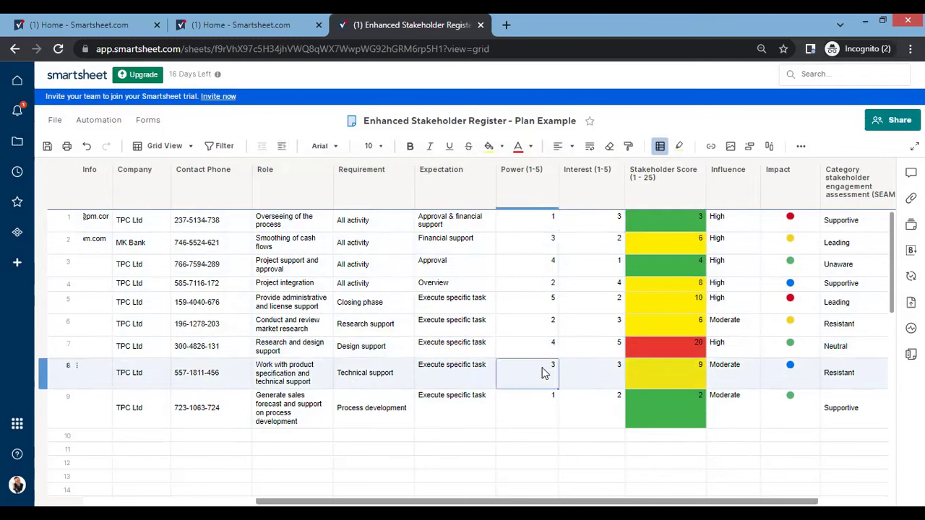
type("5")
key("Return")
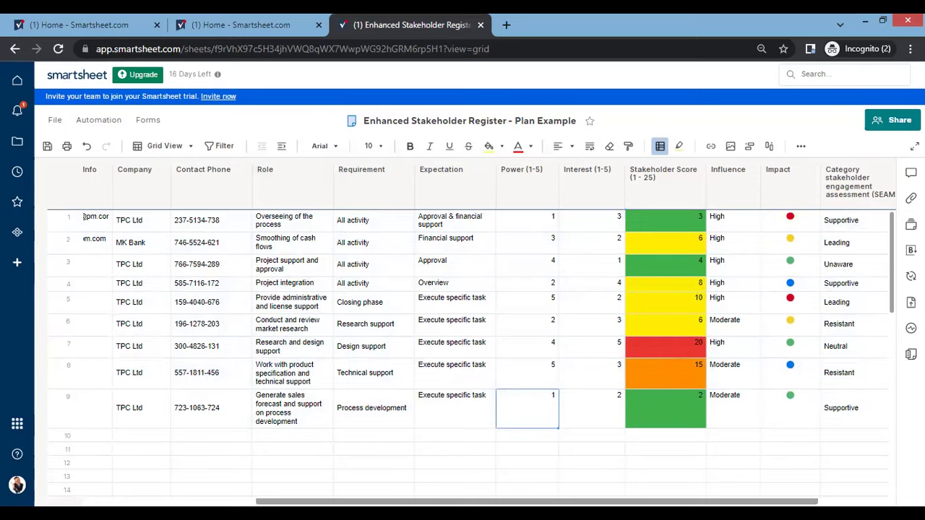
scroll(489, 319, "right", 3)
scroll(336, 316, "left", 10)
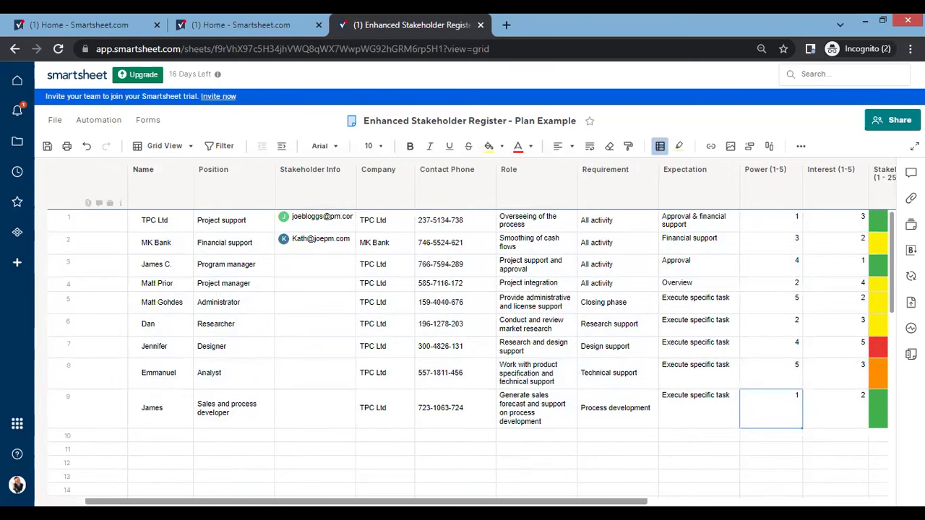
- Attach STAKEMATRIX.png to the MK Bank row and preview the power-interest grid image
scroll(492, 326, "right", 5)
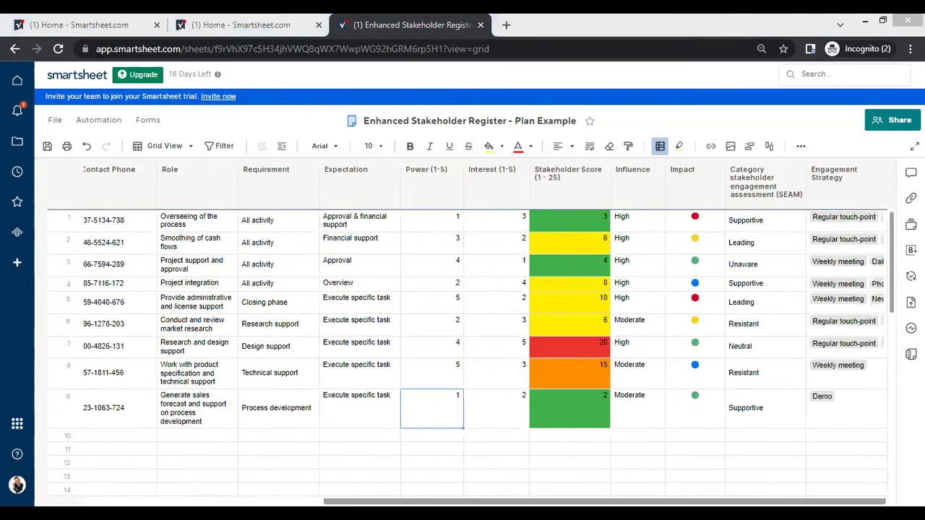
scroll(416, 480, "left", 5)
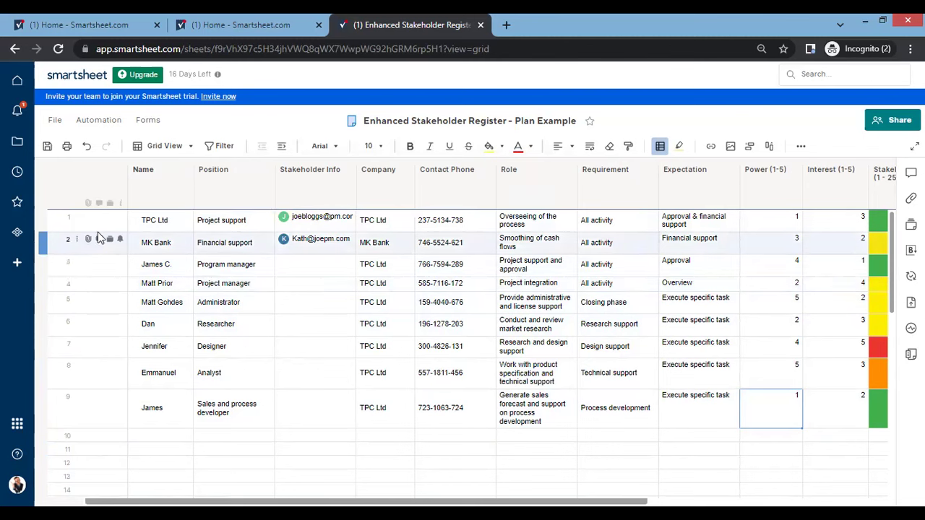
left_click(221, 250)
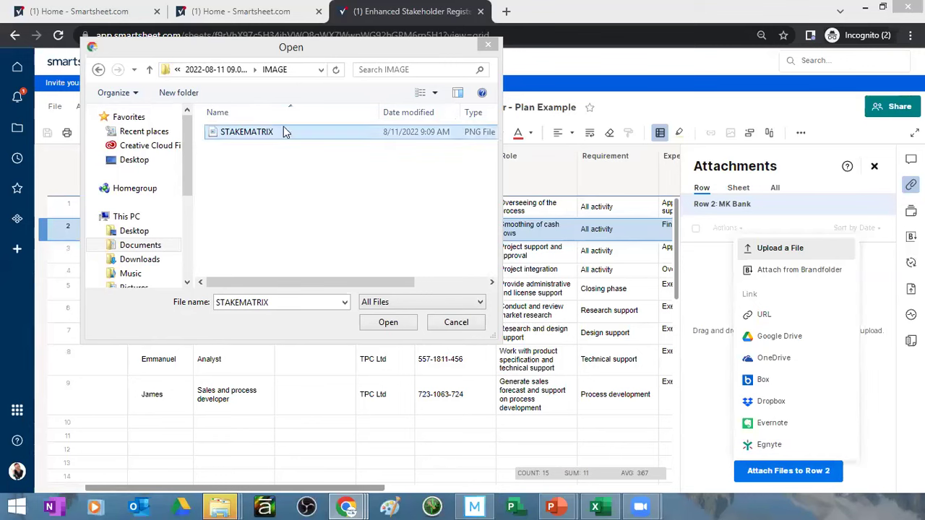
left_click(291, 135)
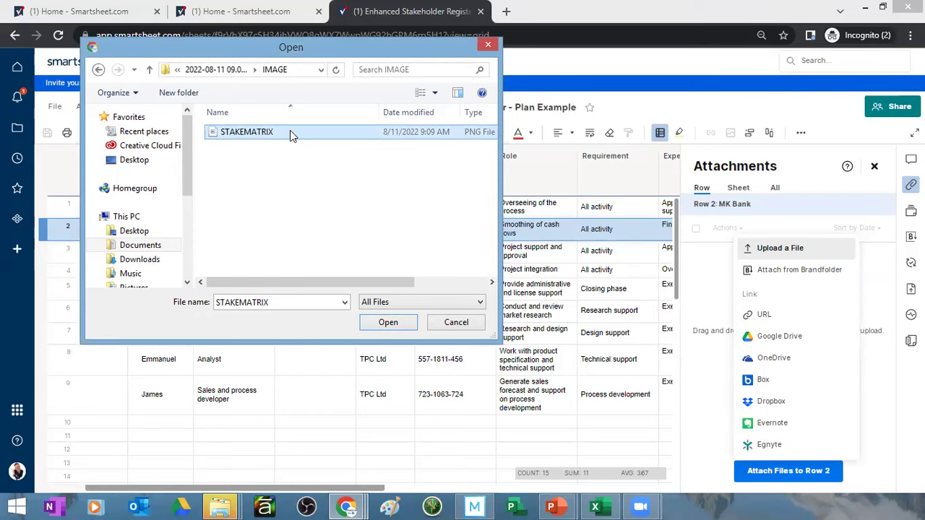
double_click(290, 131)
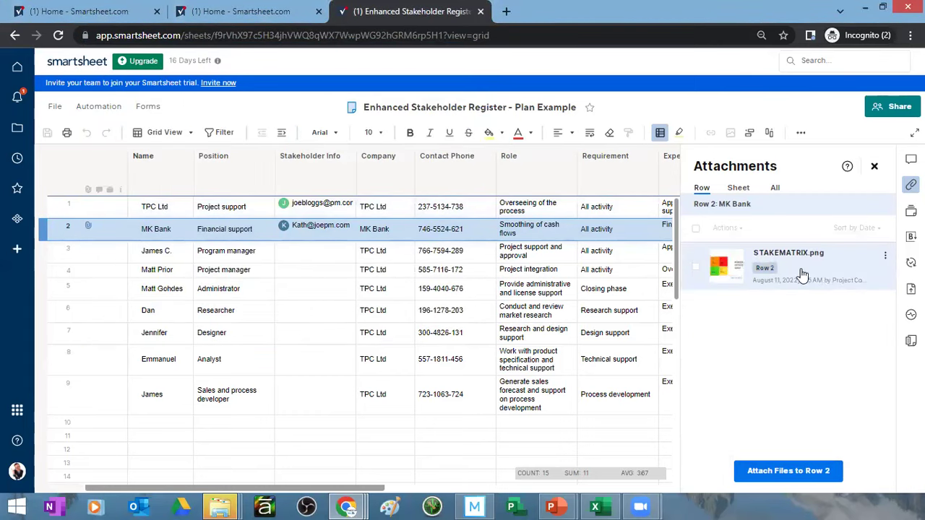
left_click(803, 268)
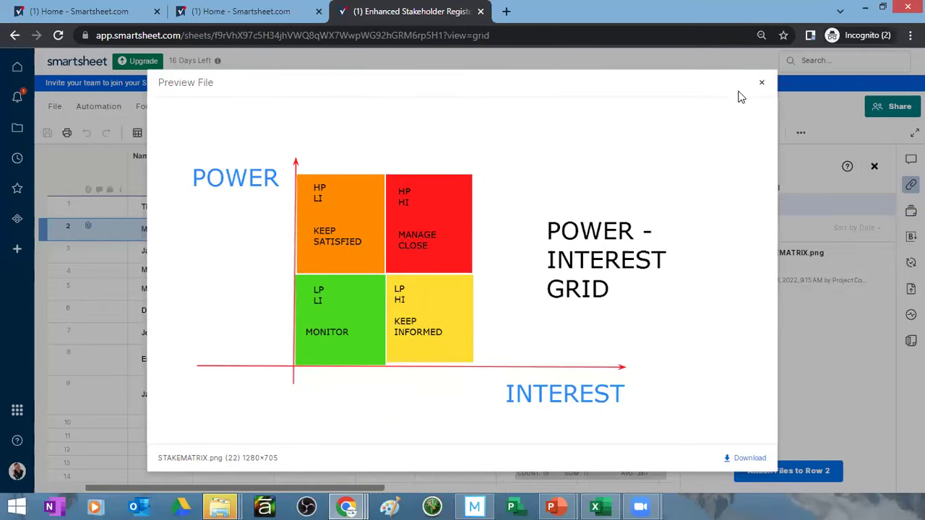
left_click(762, 83)
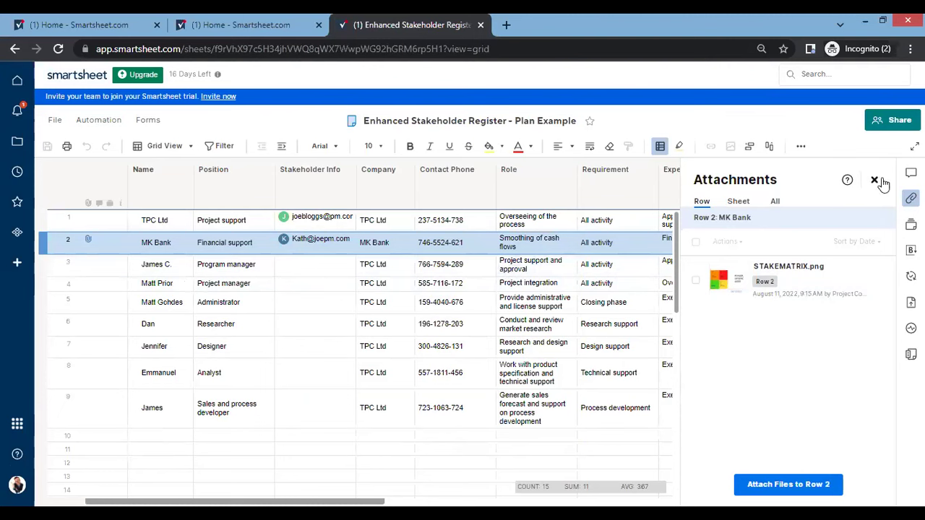
left_click(876, 180)
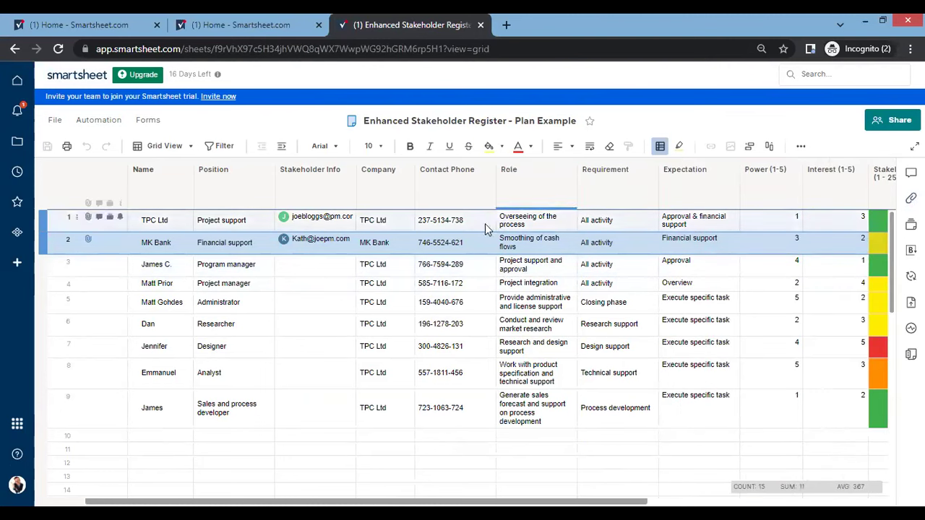
mouse_move(347, 234)
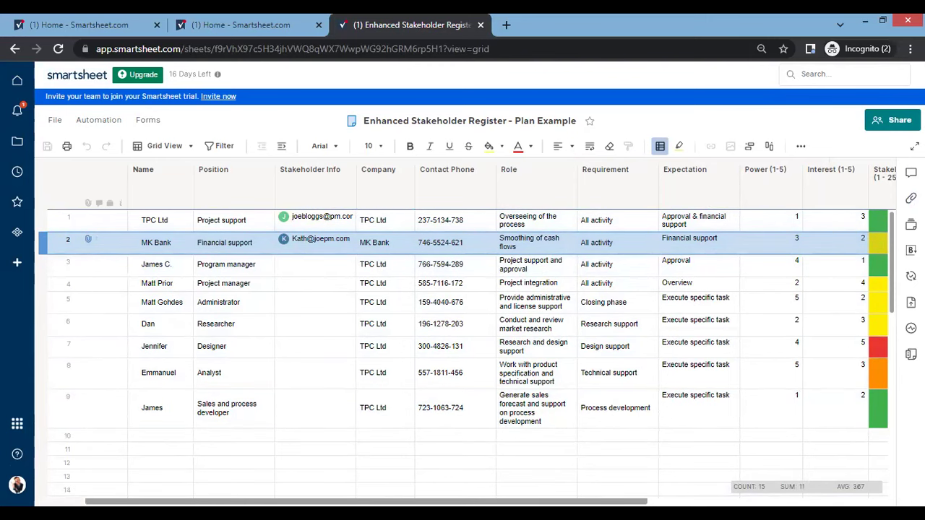
scroll(489, 335, "right", 10)
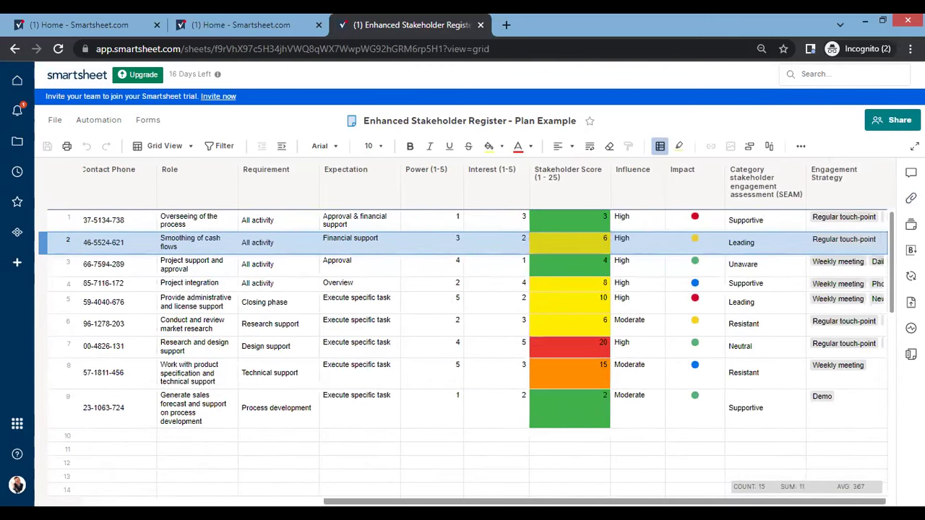
scroll(463, 318, "left", 10)
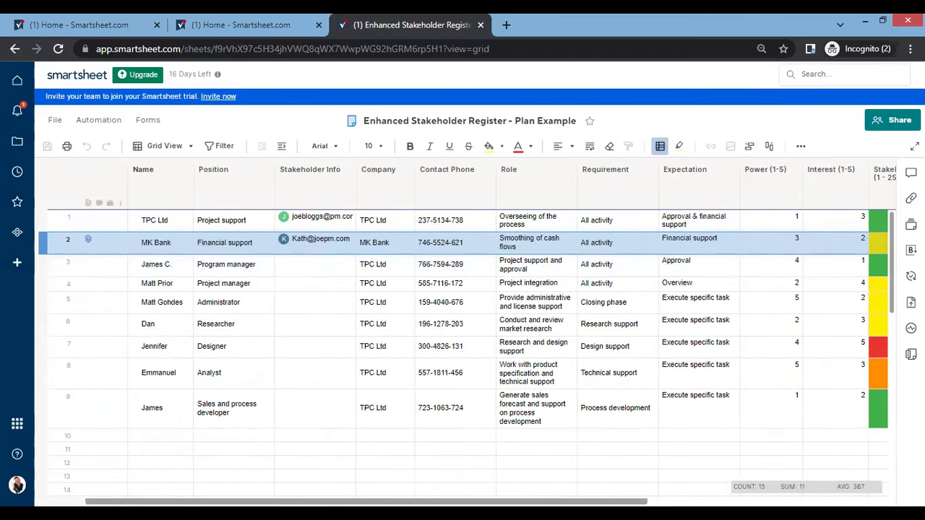
scroll(463, 318, "right", 10)
scroll(463, 318, "left", 10)
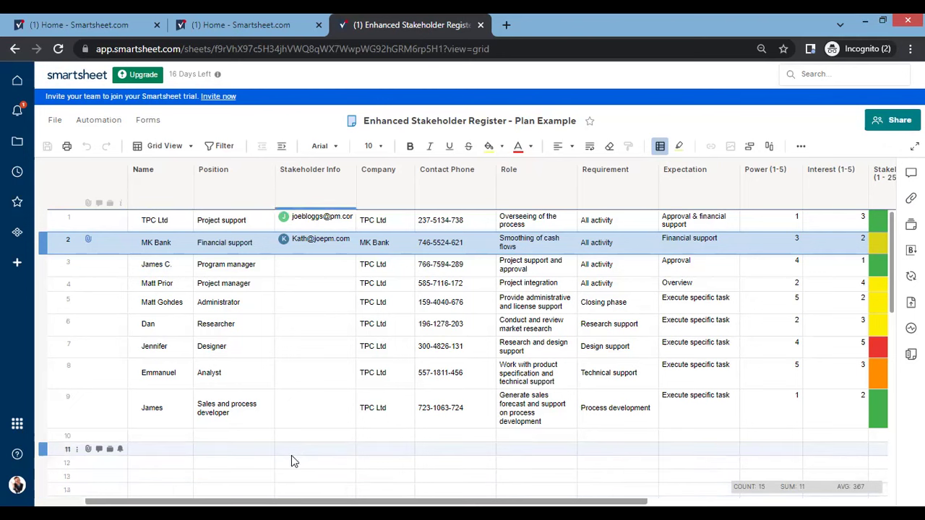
scroll(463, 318, "right", 5)
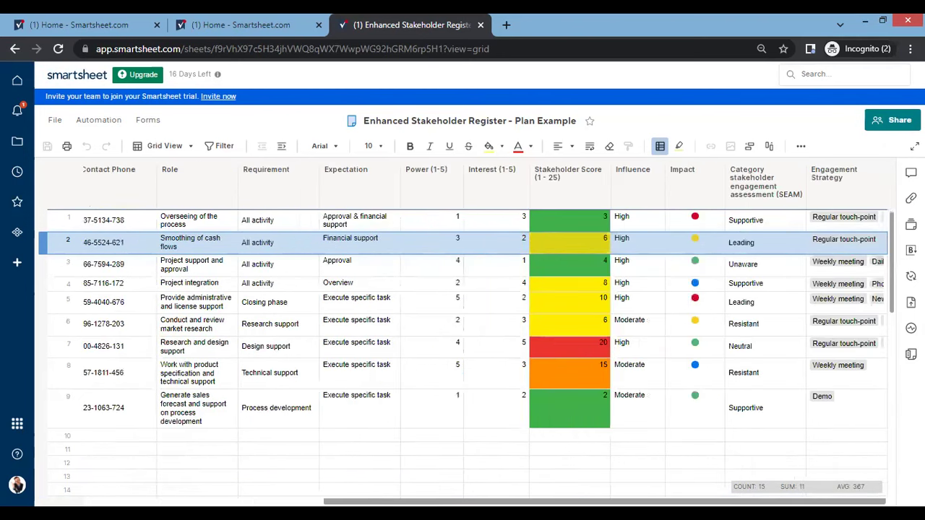
scroll(463, 318, "left", 5)
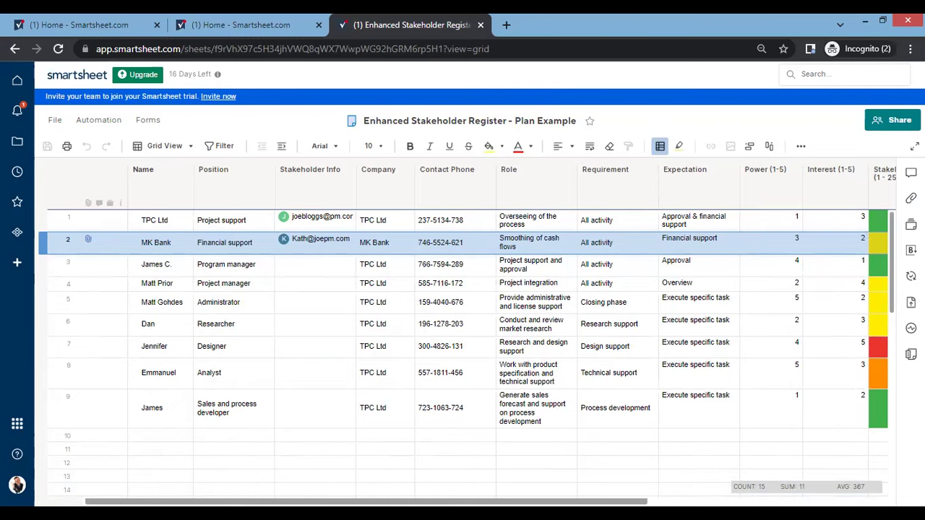
scroll(463, 318, "right", 5)
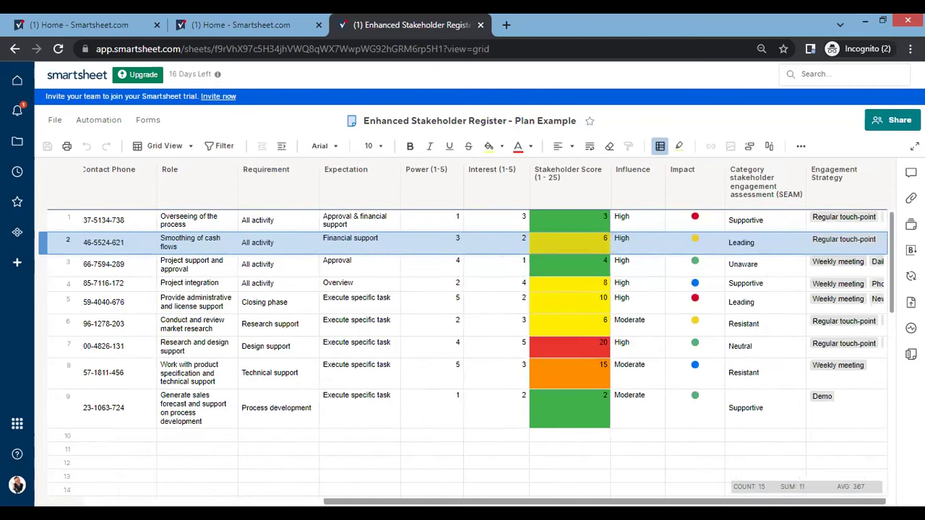
scroll(462, 318, "left", 5)
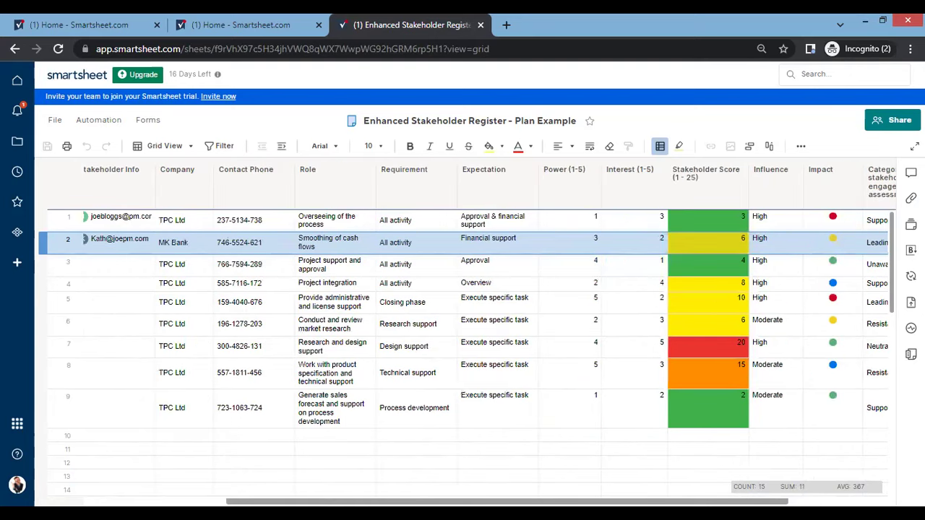